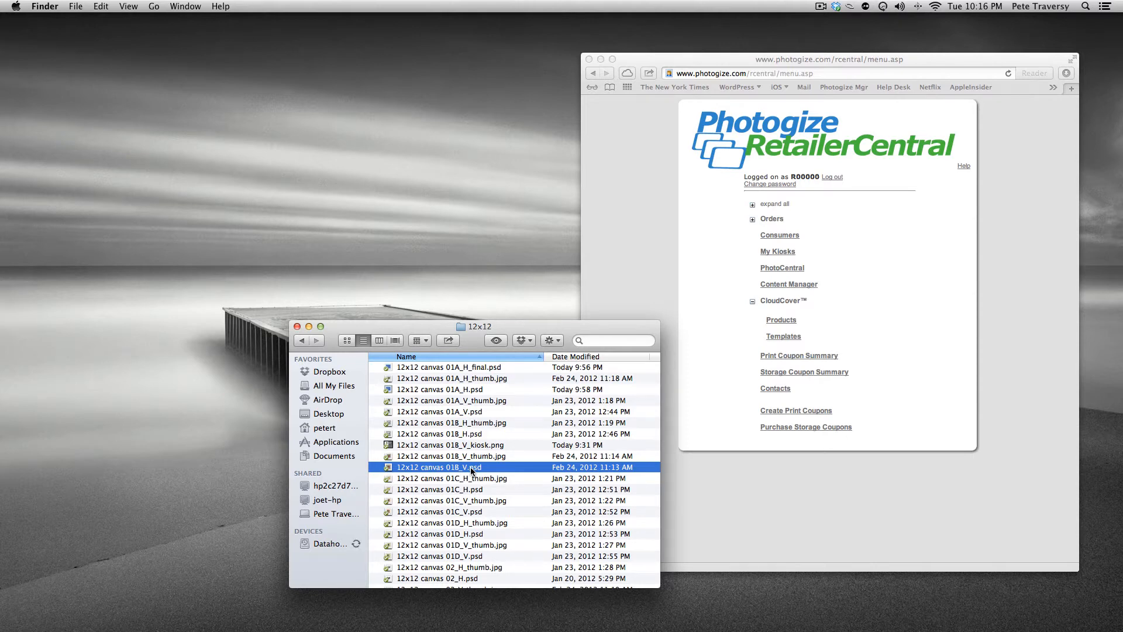
Open 12x12 canvas 01B_V.psd in Photoshop, dismissing the missing-fonts alert
double_click(471, 466)
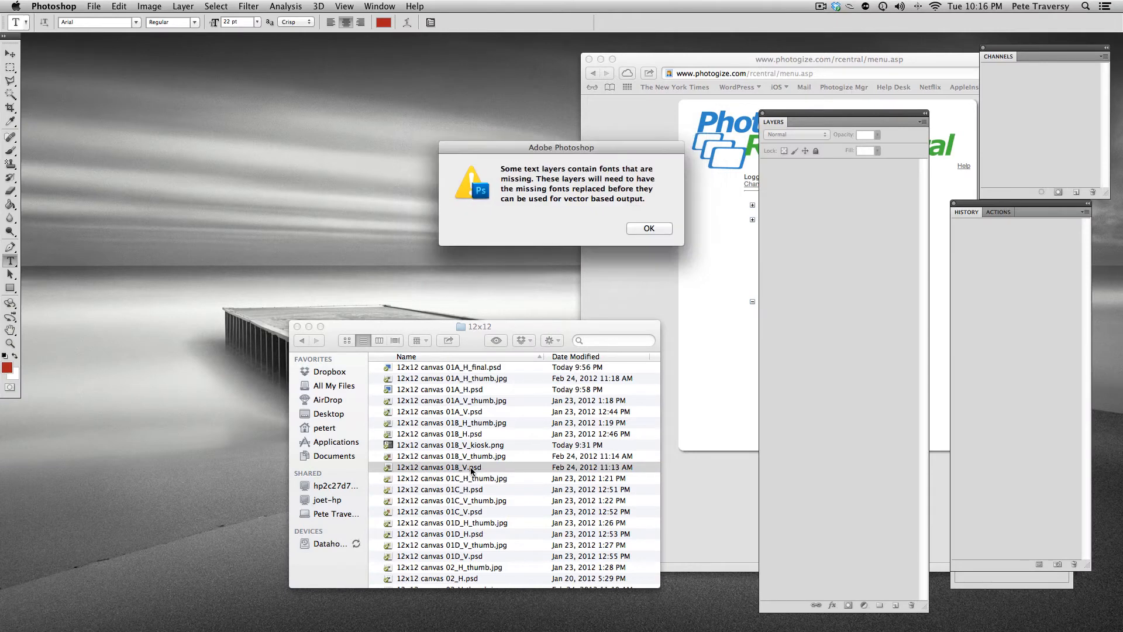
left_click(650, 229)
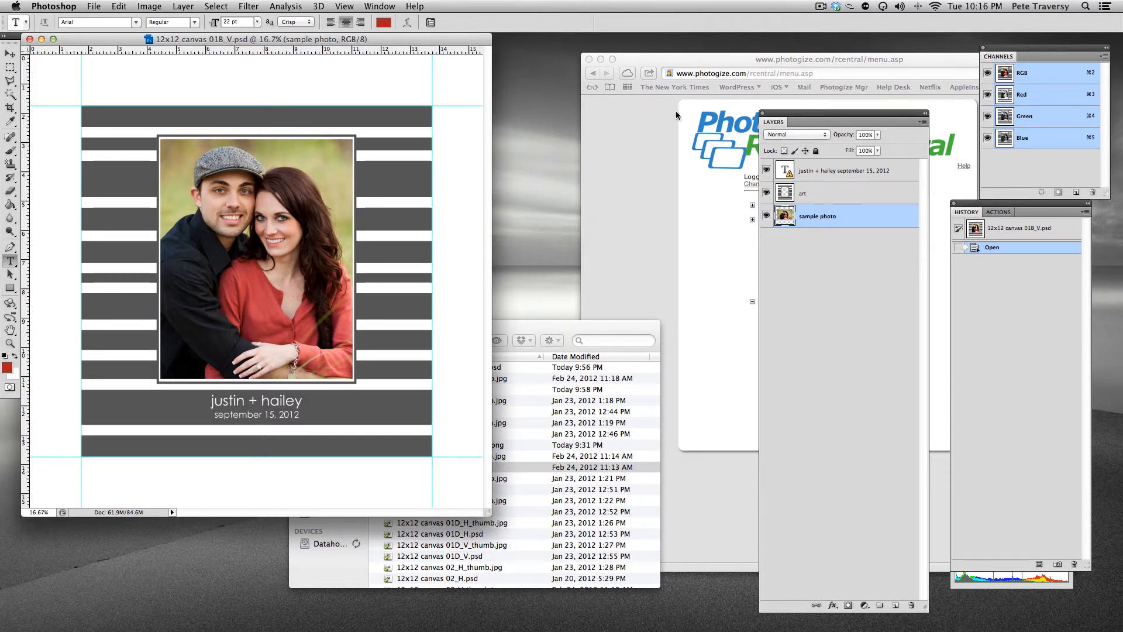
left_click_drag(420, 38, 484, 68)
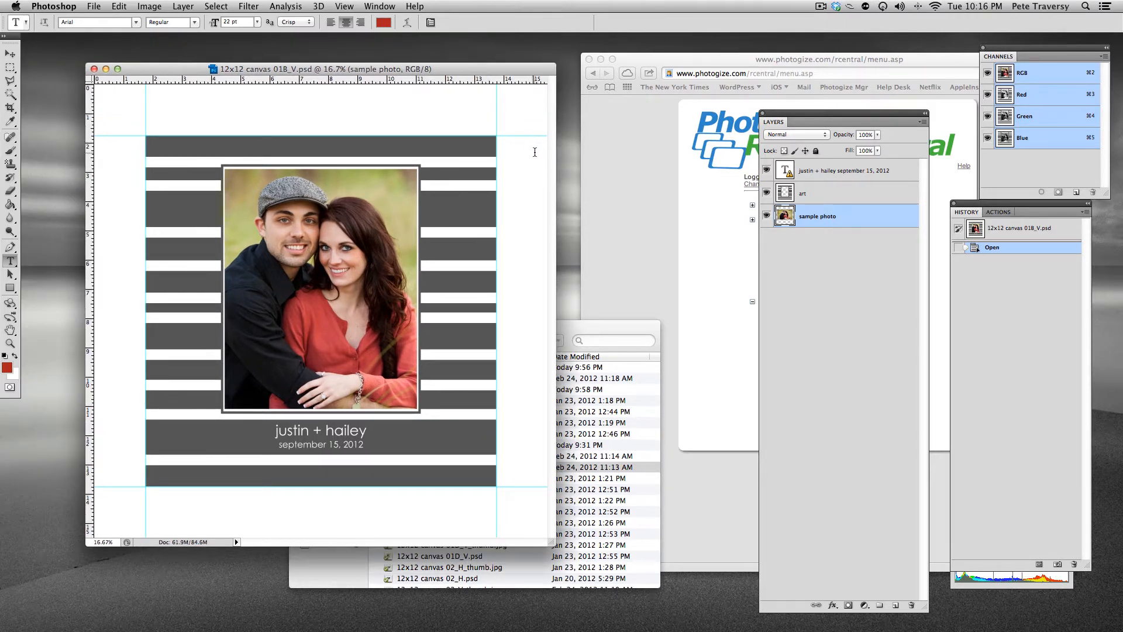
Check the document's image size and resolution without changing them
left_click(159, 7)
left_click(193, 109)
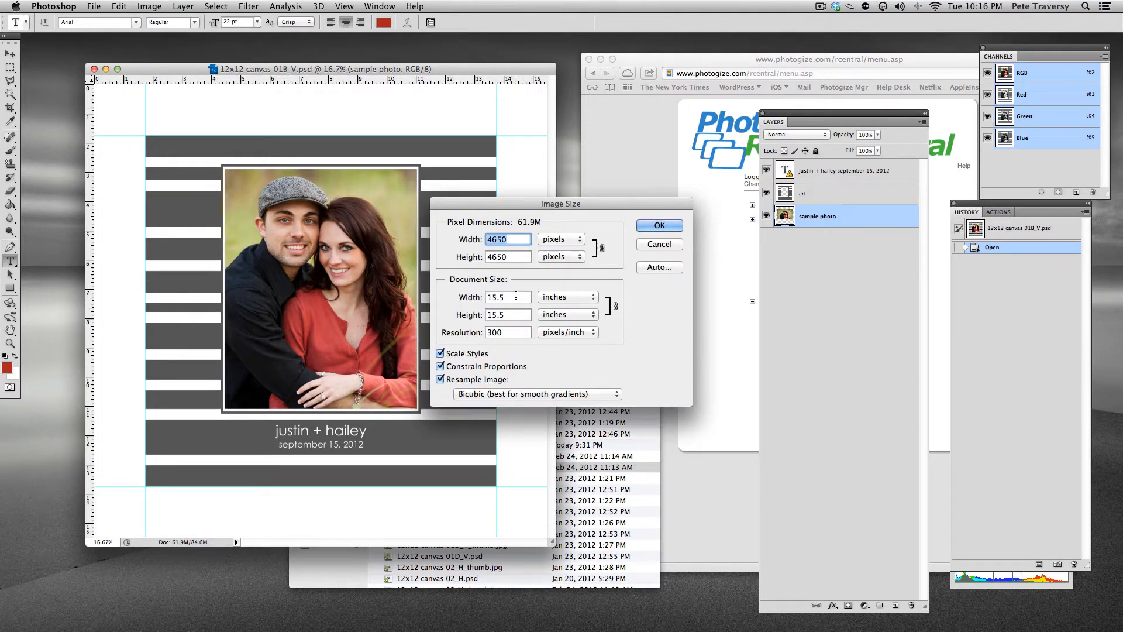
left_click(653, 245)
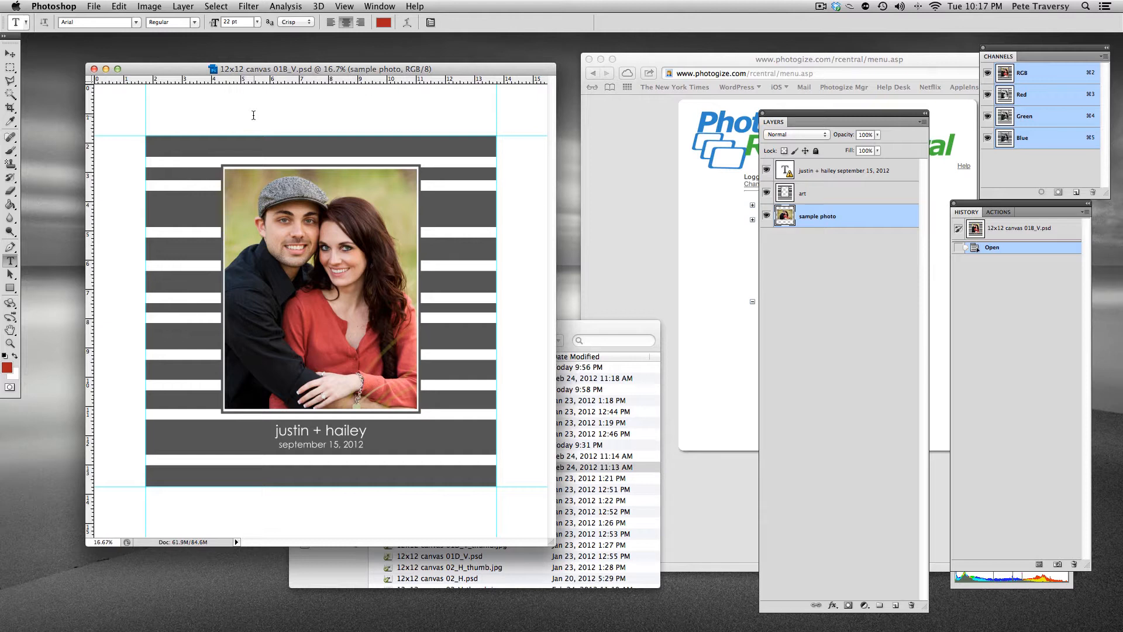
Add a new alpha channel, then show the RGB composite and hide the alpha channel
left_click(1075, 193)
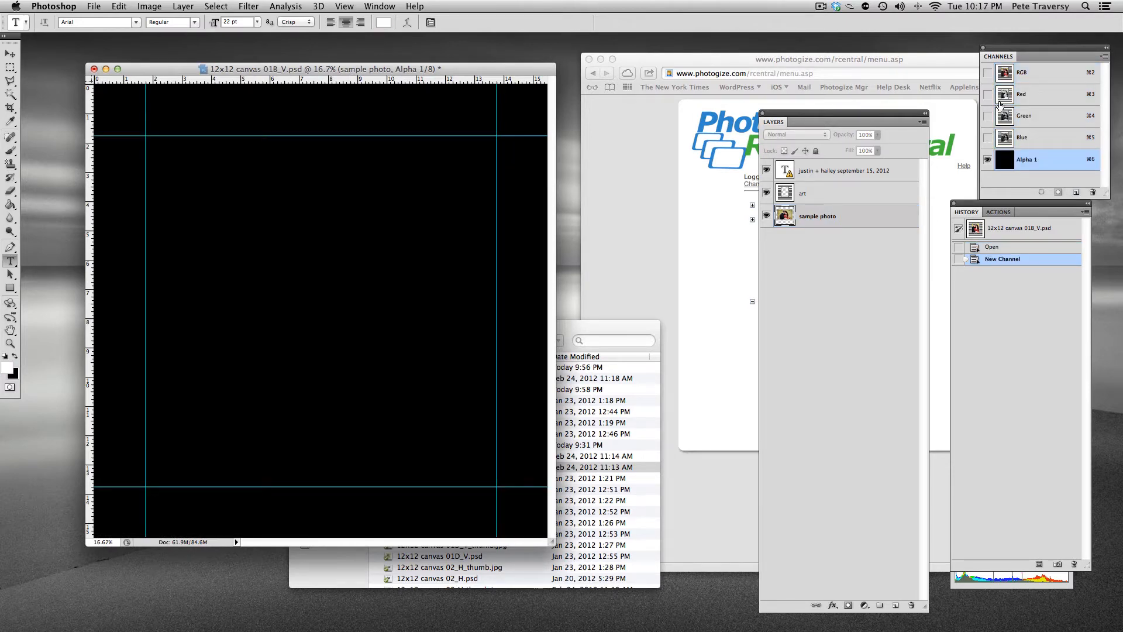
left_click(987, 73)
left_click(987, 159)
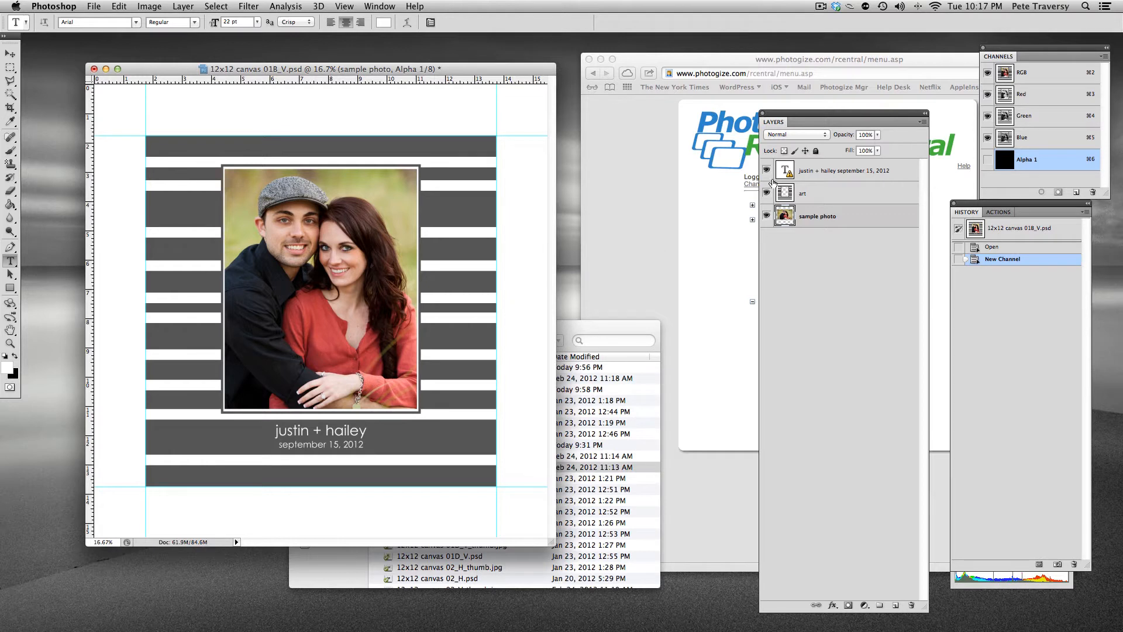
Edit the text layer, accepting font substitution and setting its font to Arial
double_click(788, 174)
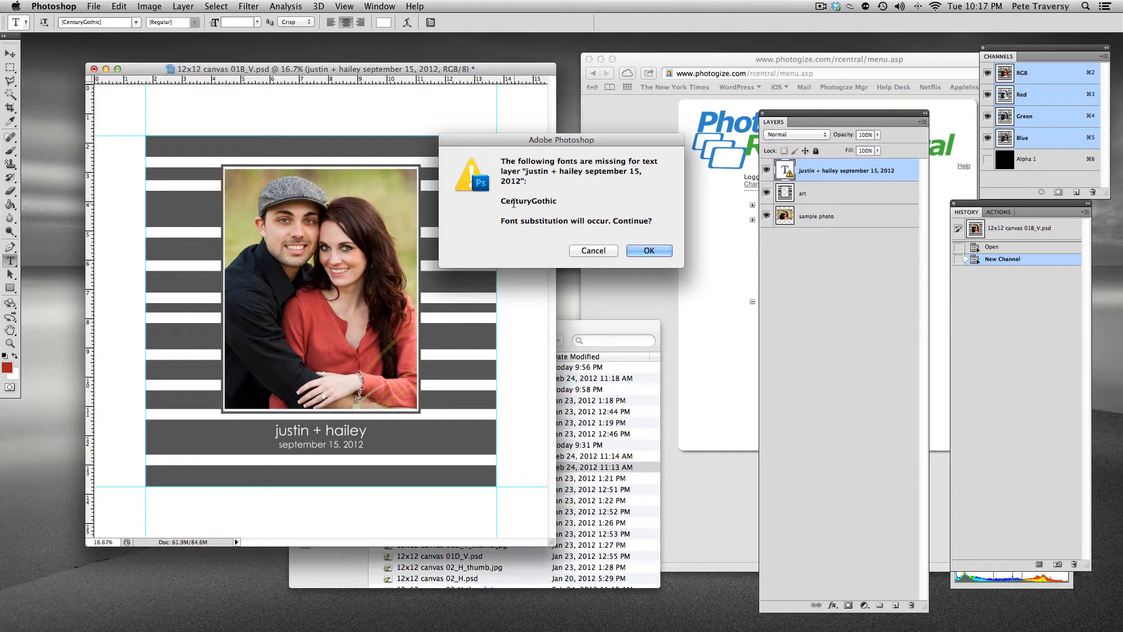
left_click(649, 250)
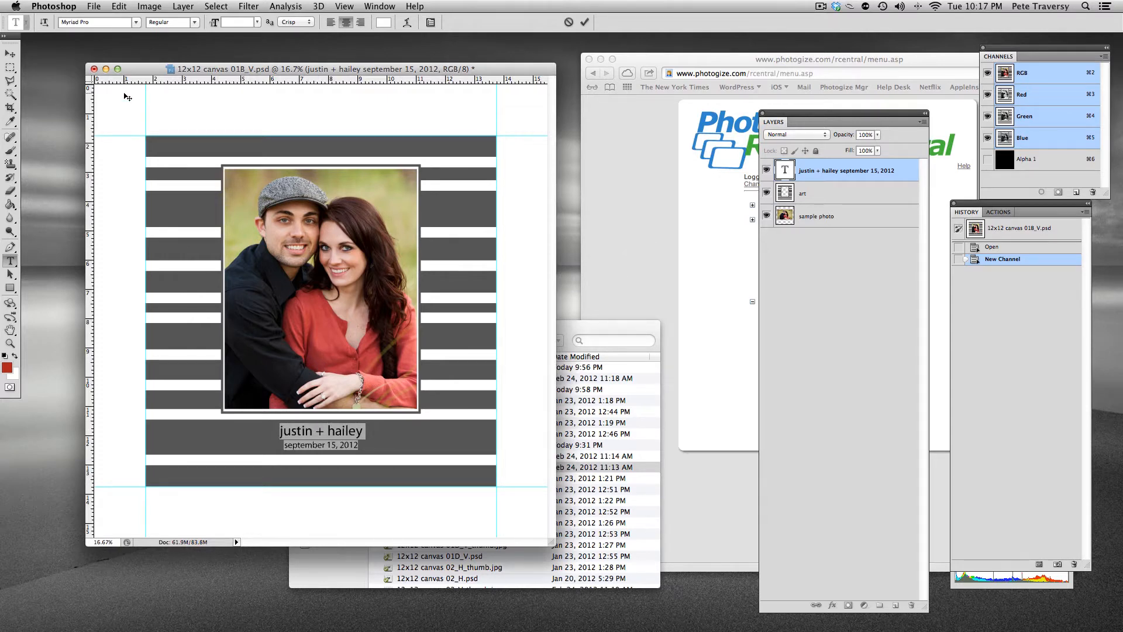
left_click(137, 24)
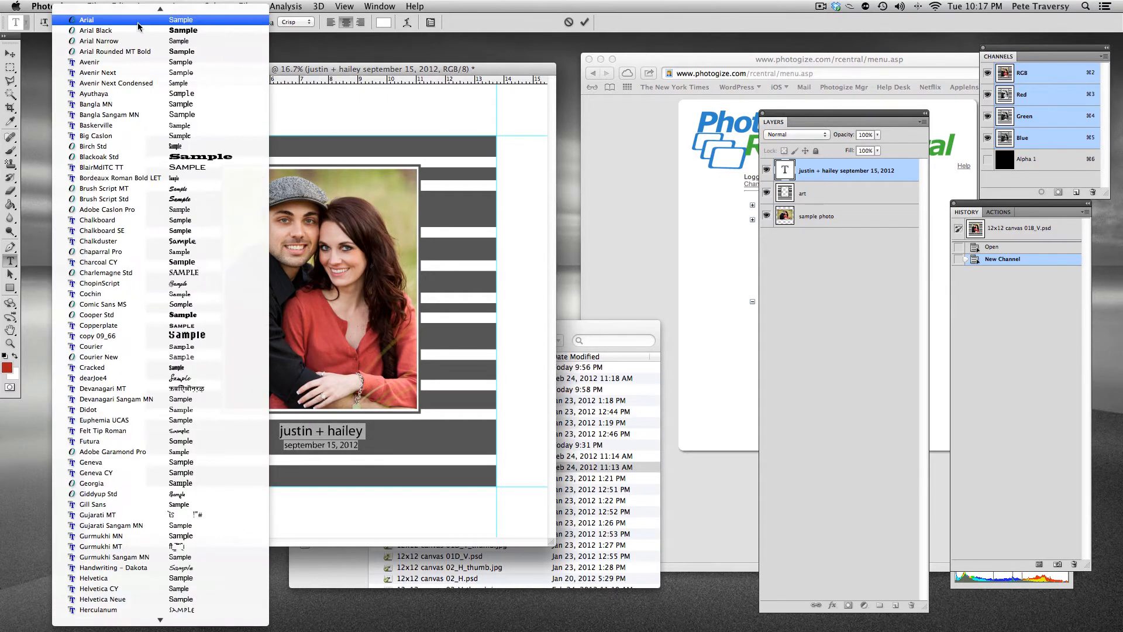
left_click(138, 23)
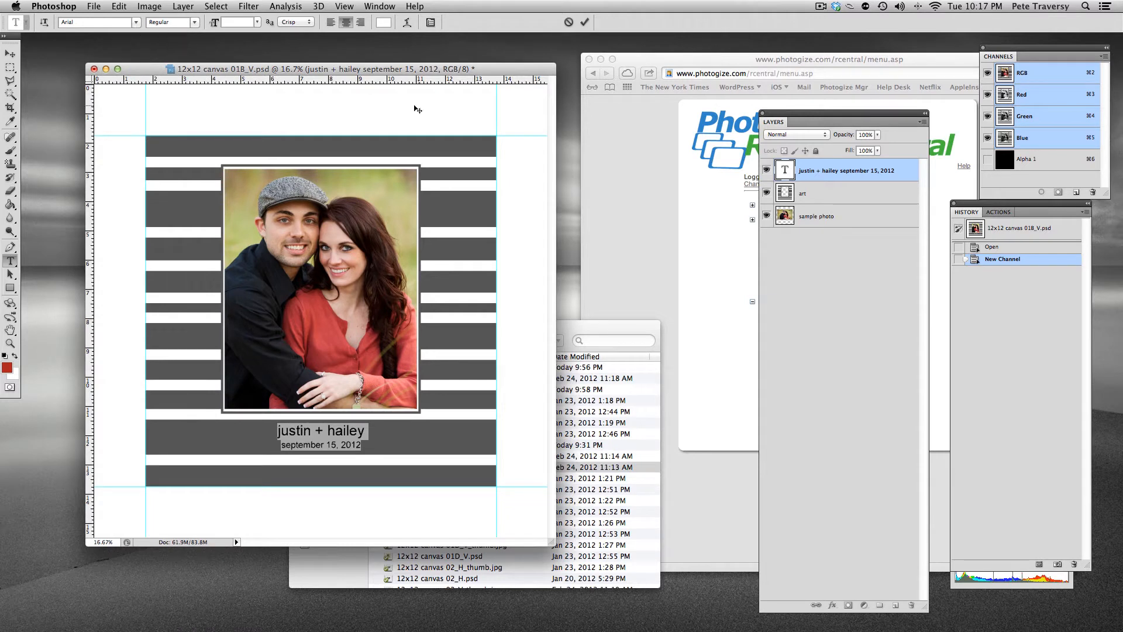
Inspect the font sizes of the names and date lines and the text colour
left_click(287, 431)
double_click(309, 433)
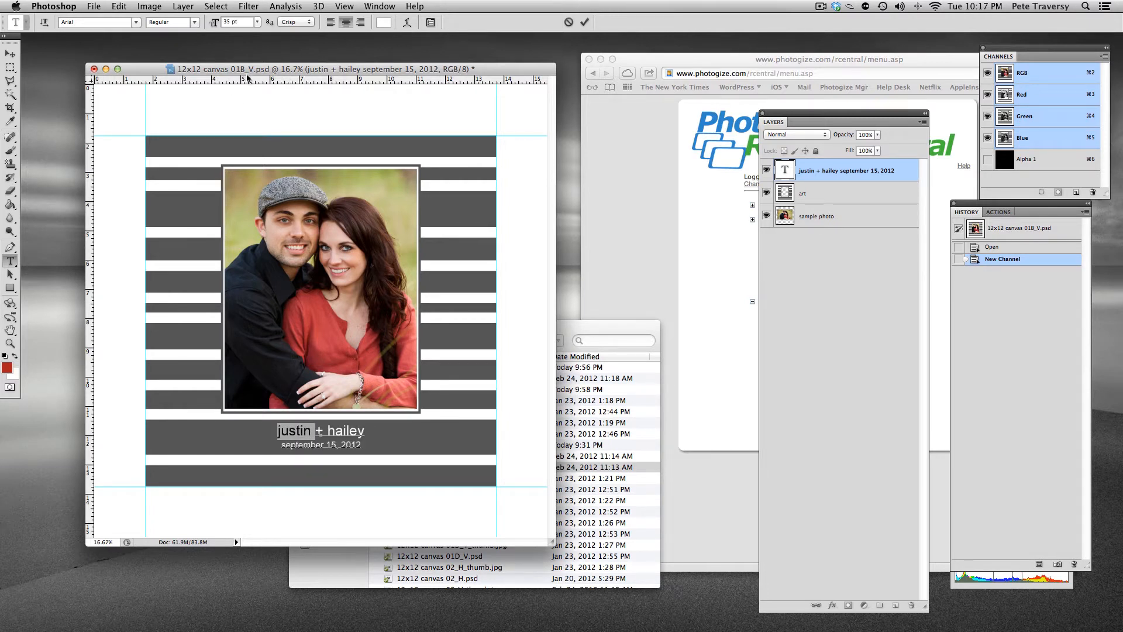
left_click(335, 445)
left_click_drag(317, 445, 342, 446)
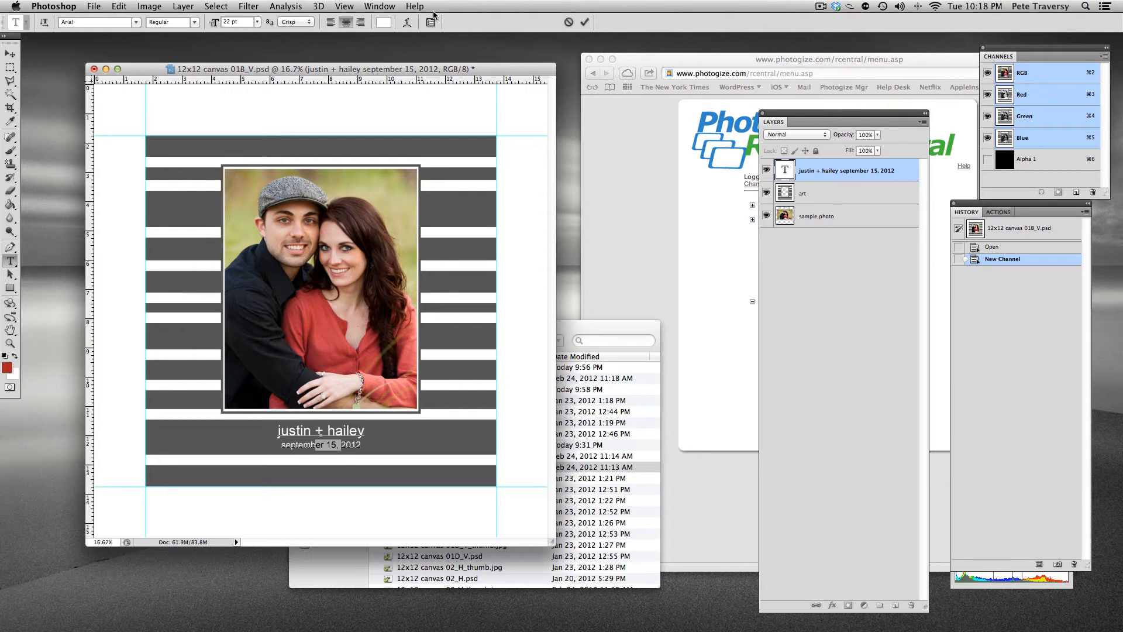
left_click(388, 25)
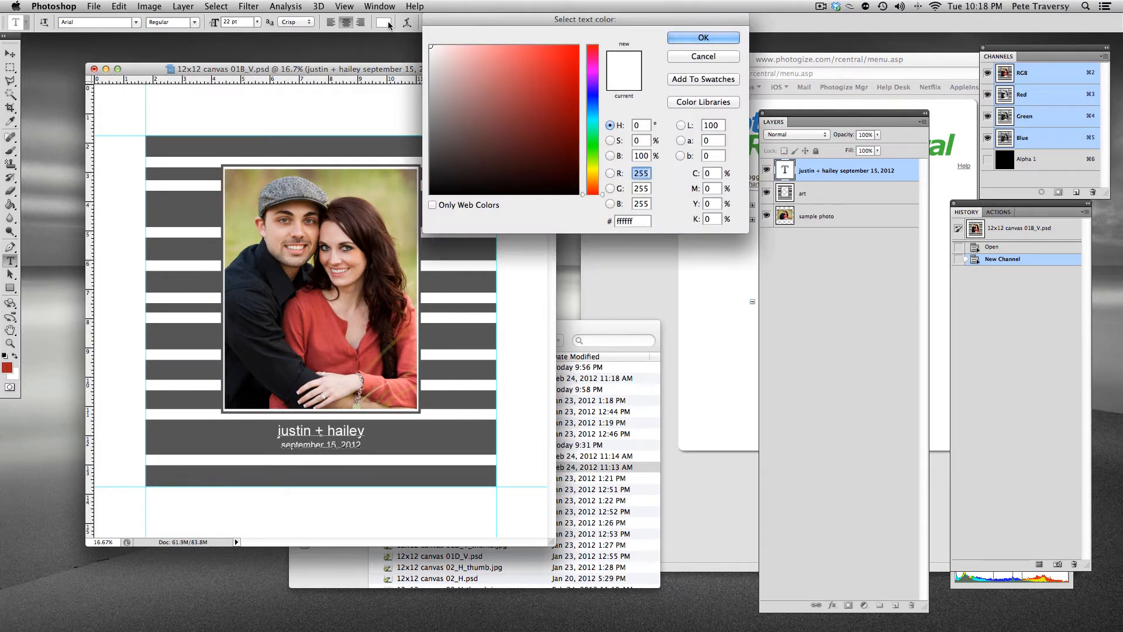
key("Return")
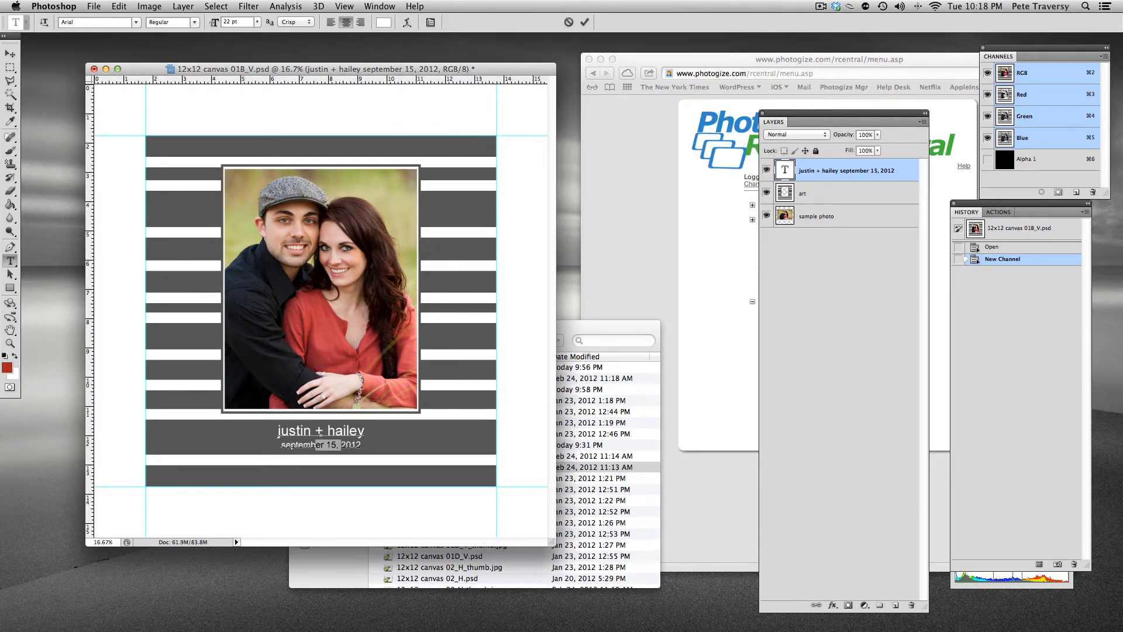
Rename the text layer to Arial,350,0,5,255,255,255
left_click(816, 172)
double_click(815, 172)
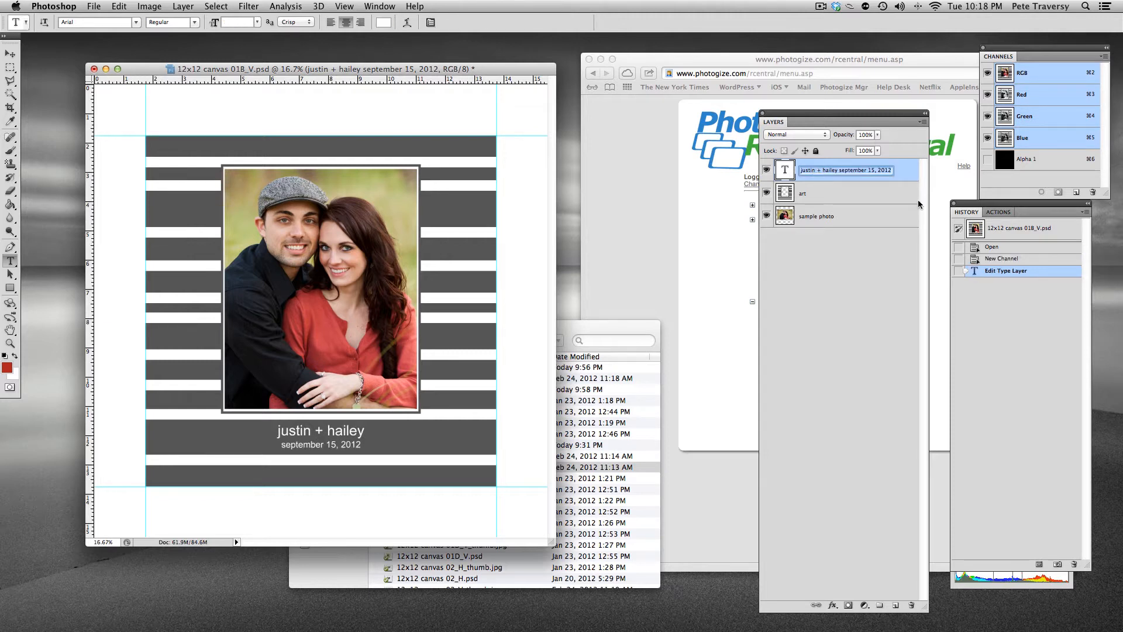
type("Arial")
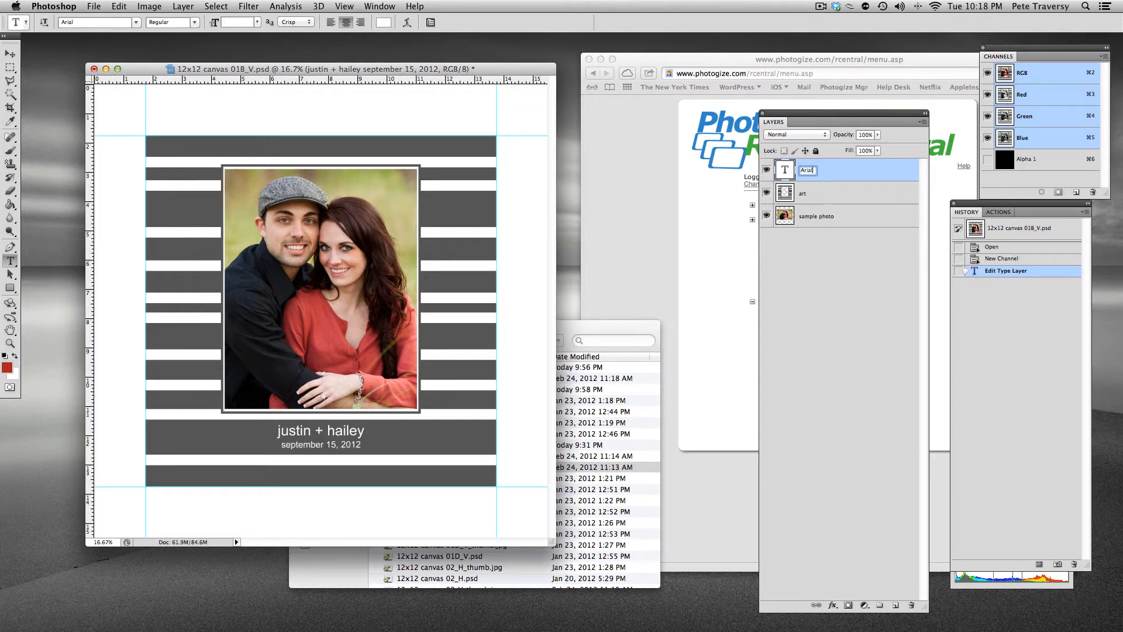
type(",350,0,5,255,255,255")
key("Return")
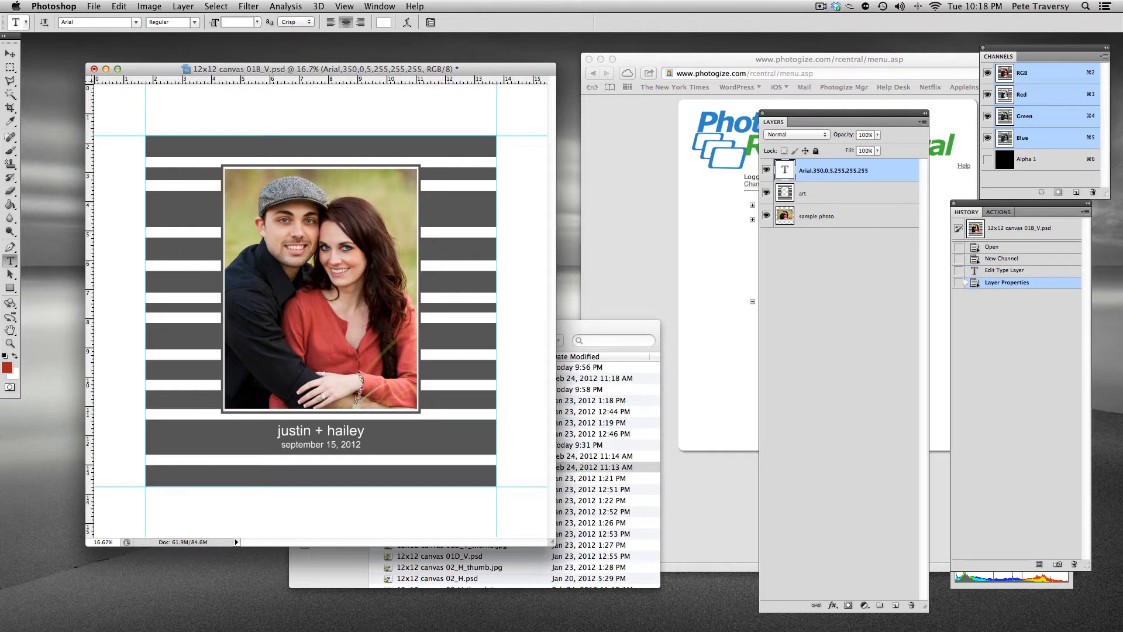
Duplicate the text layer, naming the copy Arial,220,0,5,255,255,255
right_click(832, 166)
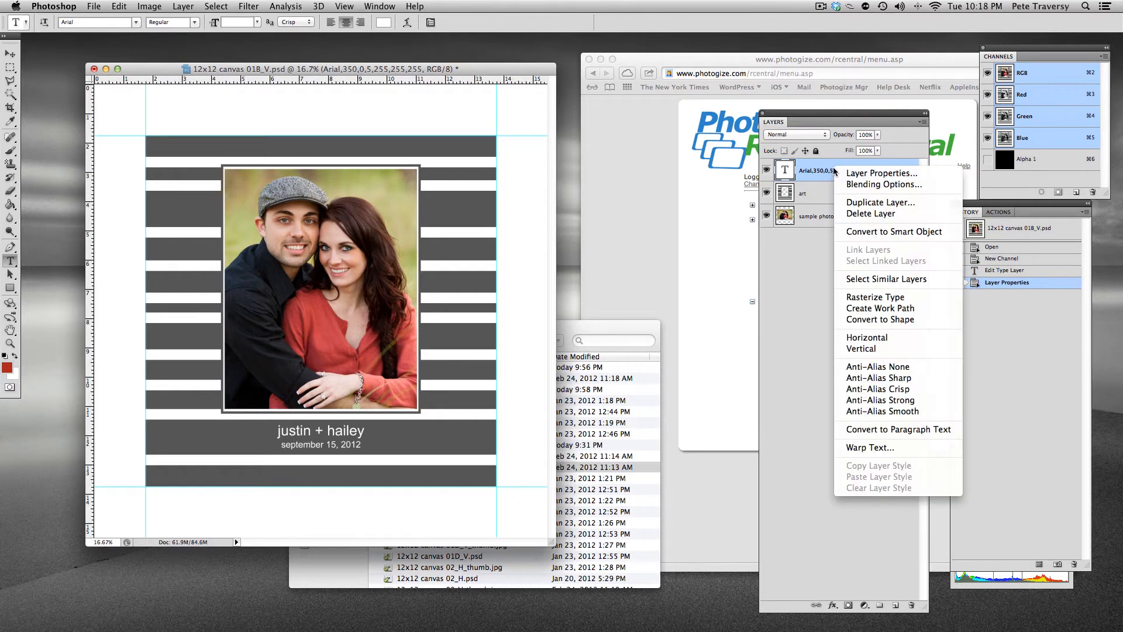
left_click(854, 200)
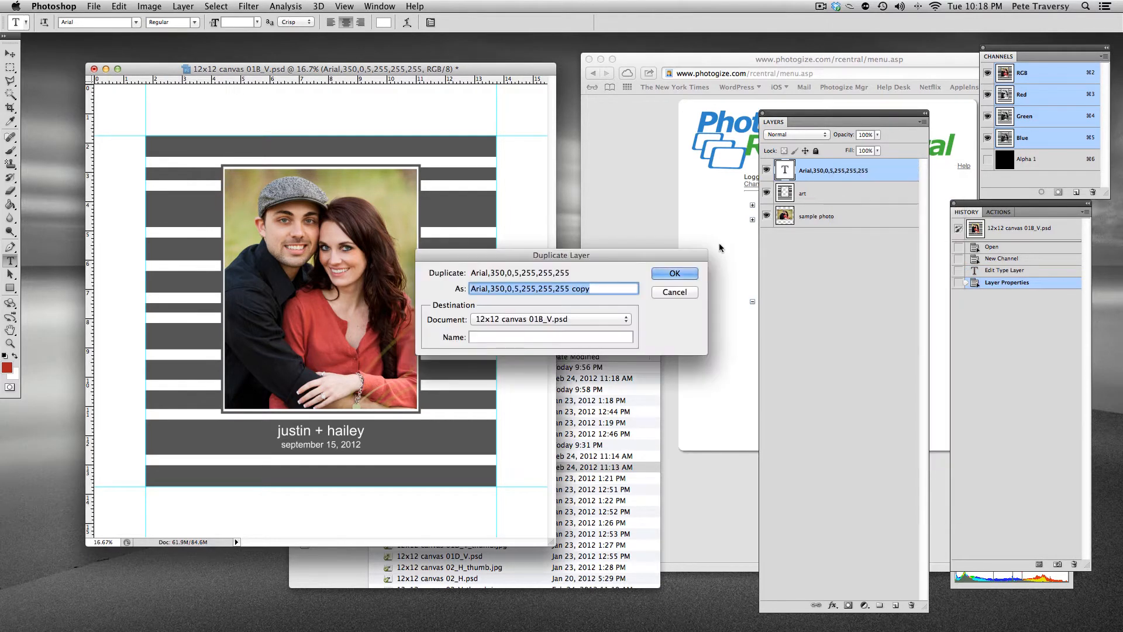
key("Right")
key("BackSpace")
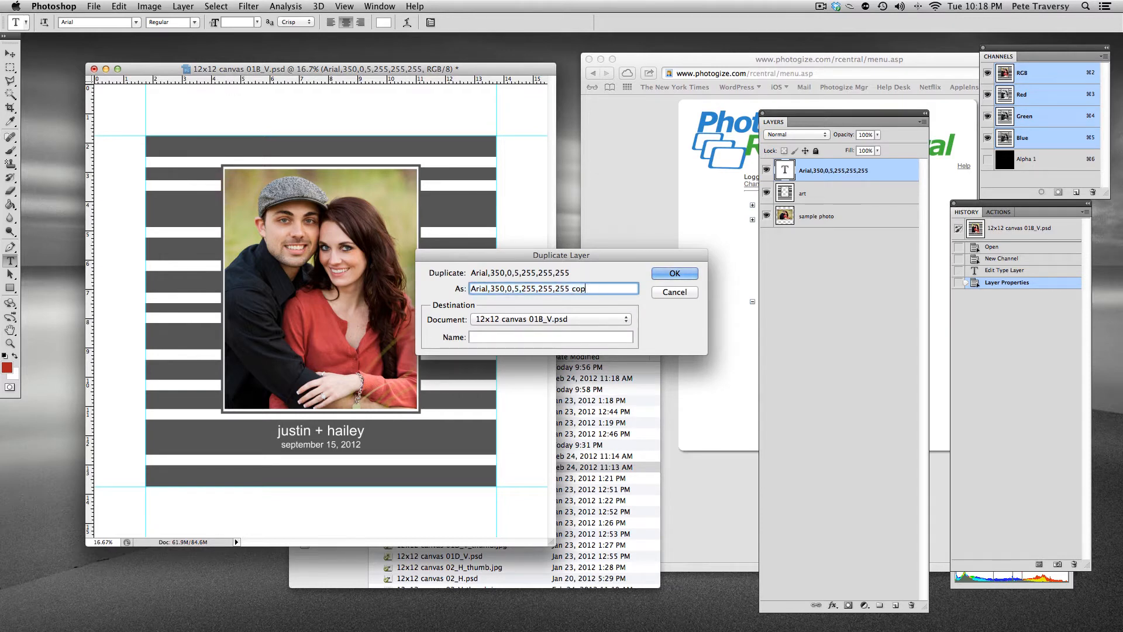
key("BackSpace")
key("BackSpace")
key("BackSpace")
key("BackSpace")
left_click(501, 287)
key("BackSpace")
key("BackSpace")
type("22")
left_click(661, 272)
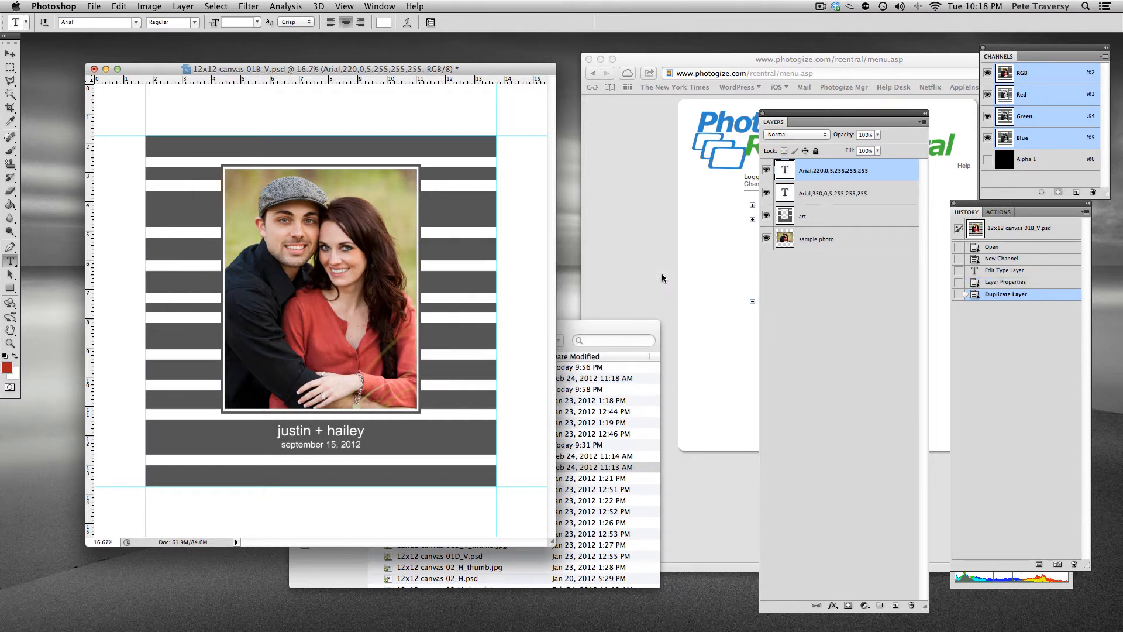
Move the 220 copy below the 350 layer and hide it
left_click_drag(844, 193, 833, 170)
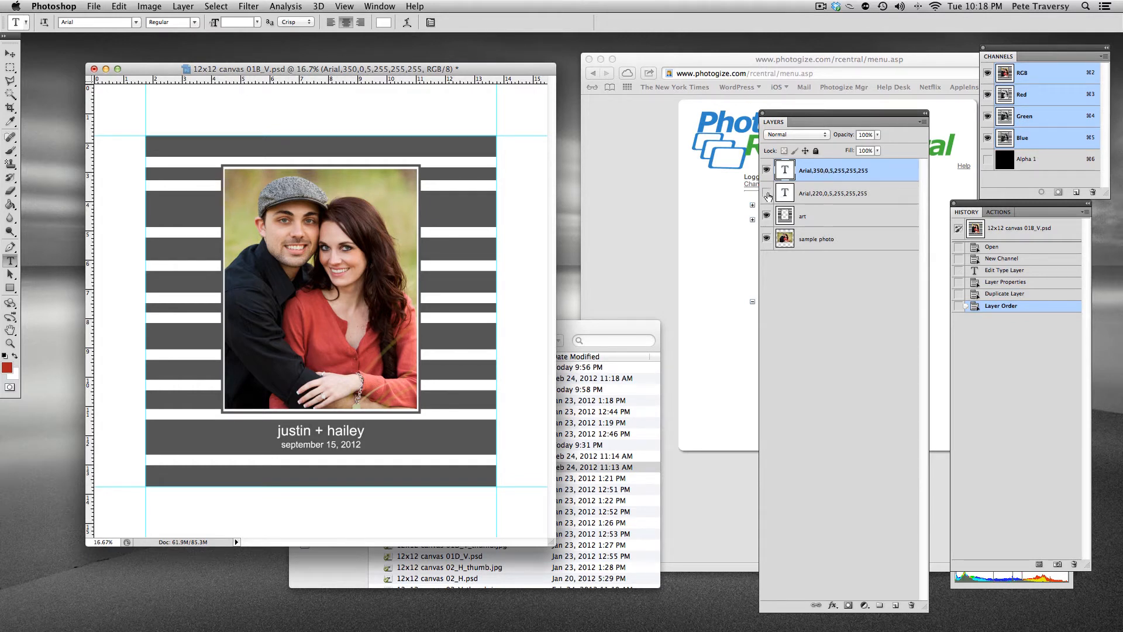
left_click(767, 193)
In the 350 layer, delete the date line and append a long string of test characters to the names line
left_click(362, 431)
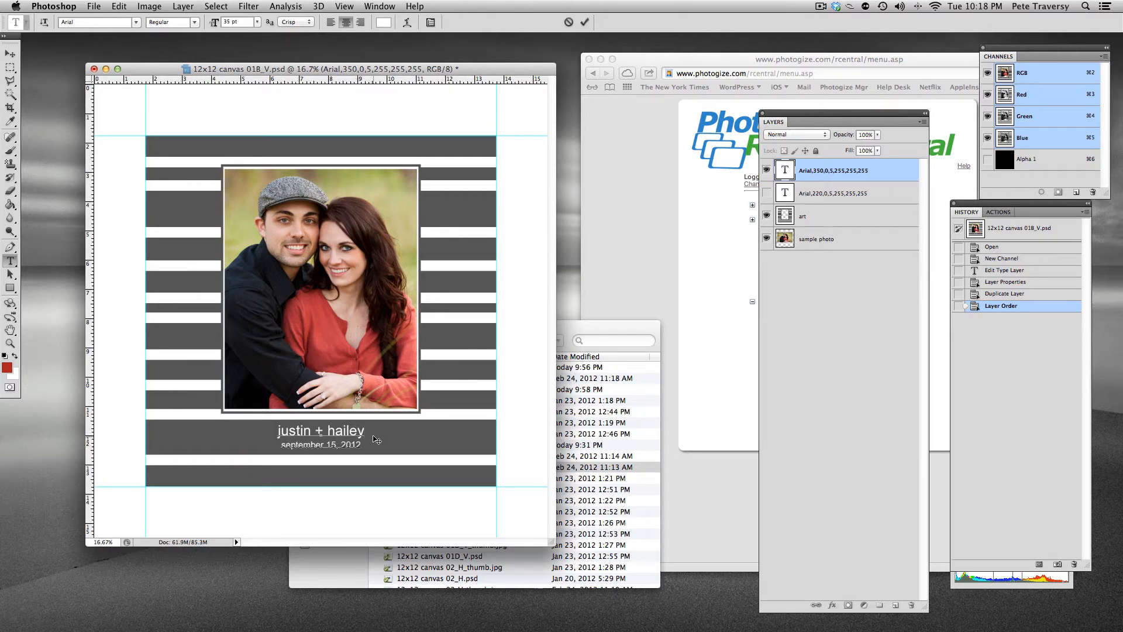
key("shift+Down")
key("BackSpace")
type("dasdasd")
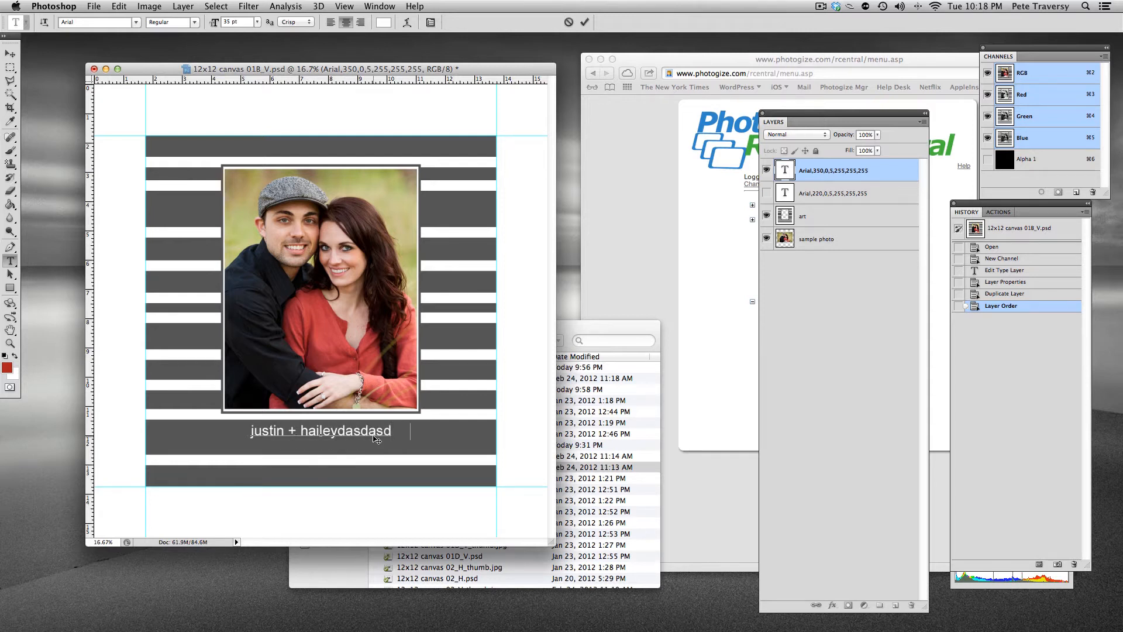
type("asdasdasdasdsadasd")
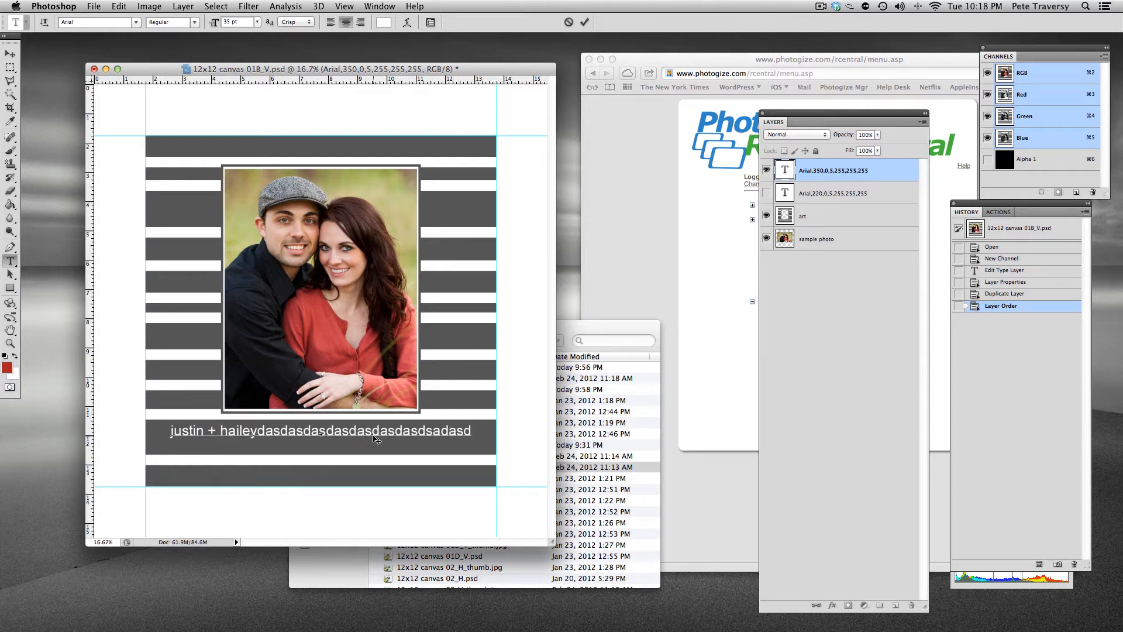
type("asd")
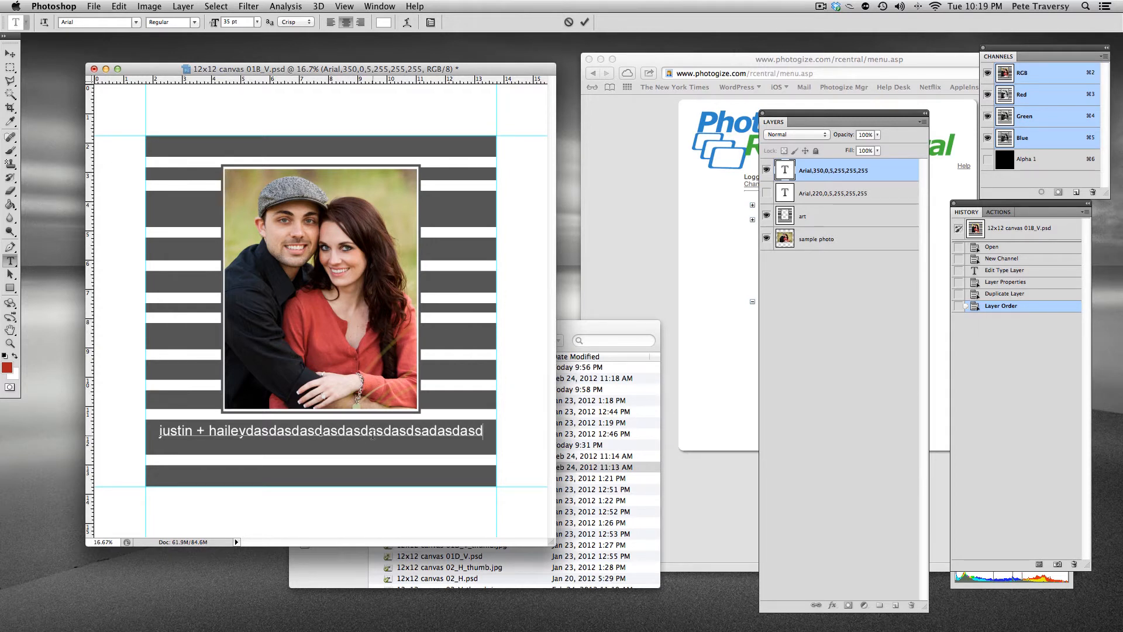
Hide the 350 text layer and show the 220 text layer
left_click(768, 173)
left_click(767, 170)
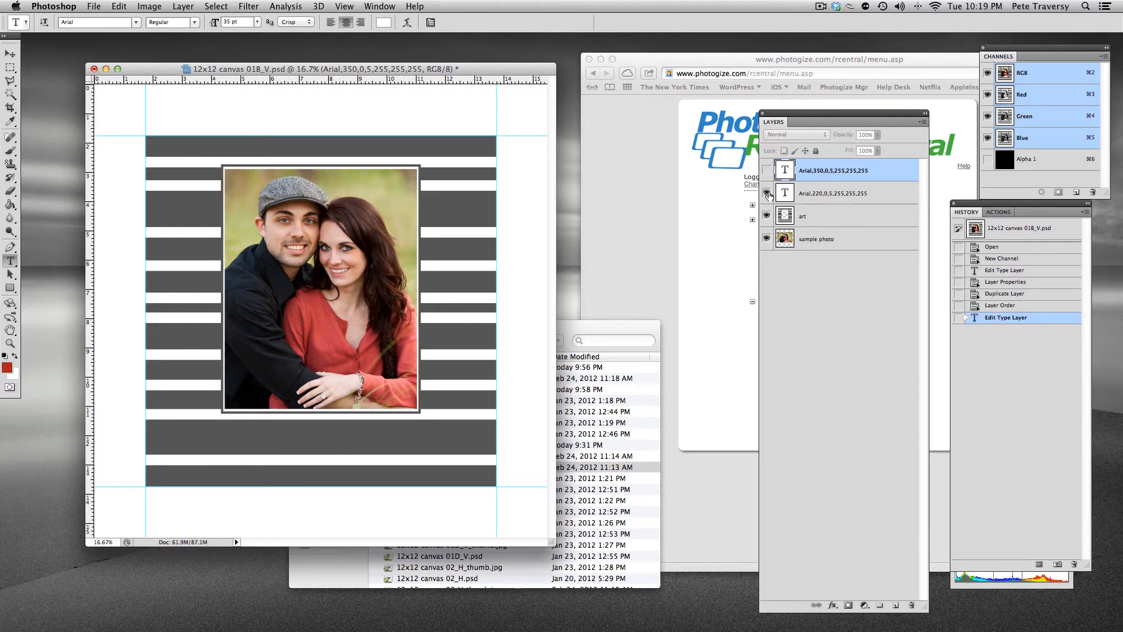
left_click(767, 193)
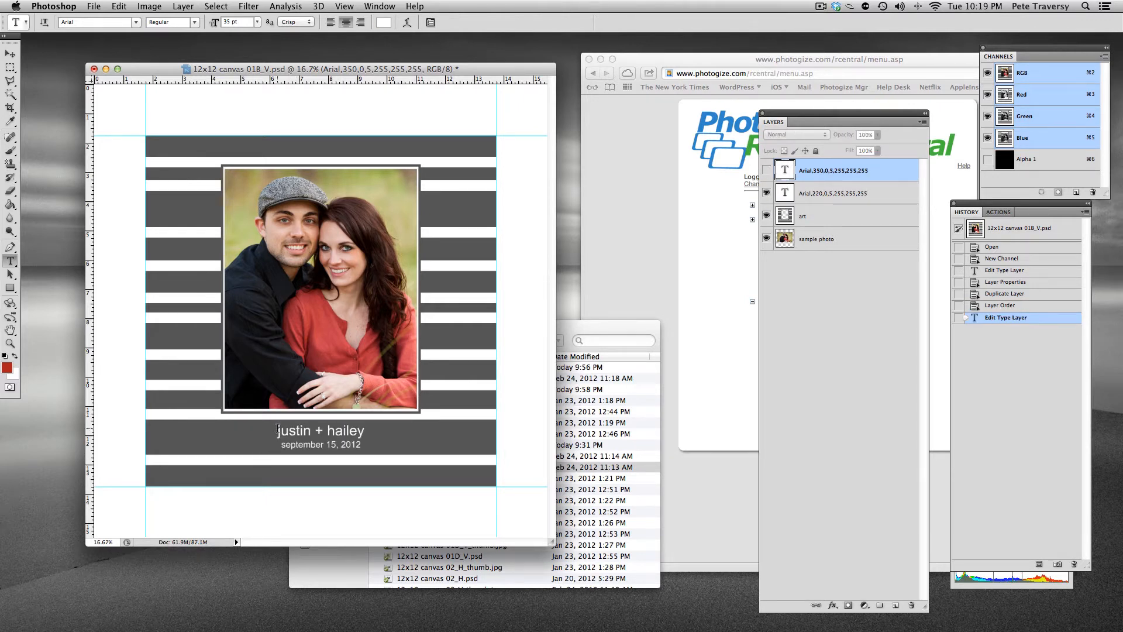
Delete the names line from the 220 layer, leaving only the date
left_click_drag(278, 429, 367, 431)
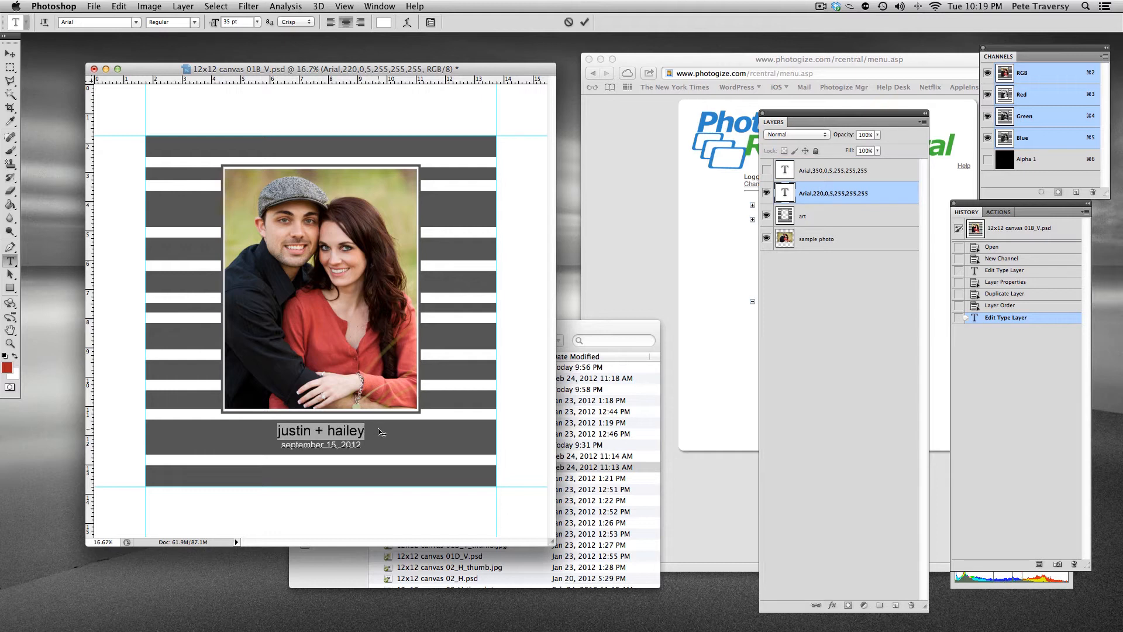
key("BackSpace")
key("Delete")
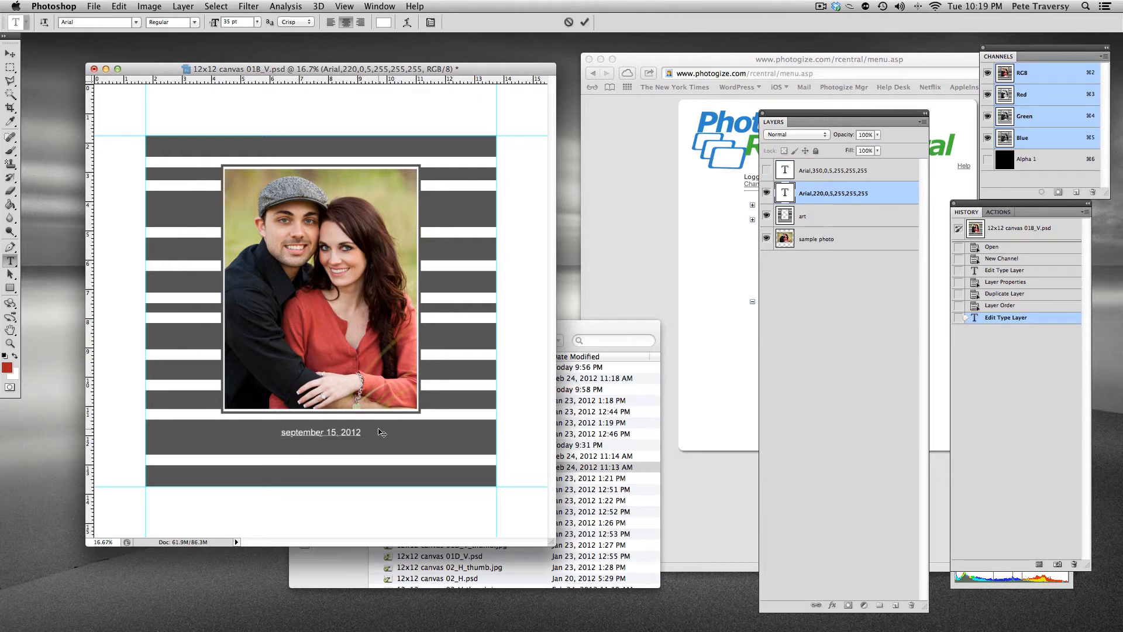
Nudge the date text downward six large steps with the Move tool
left_click(10, 53)
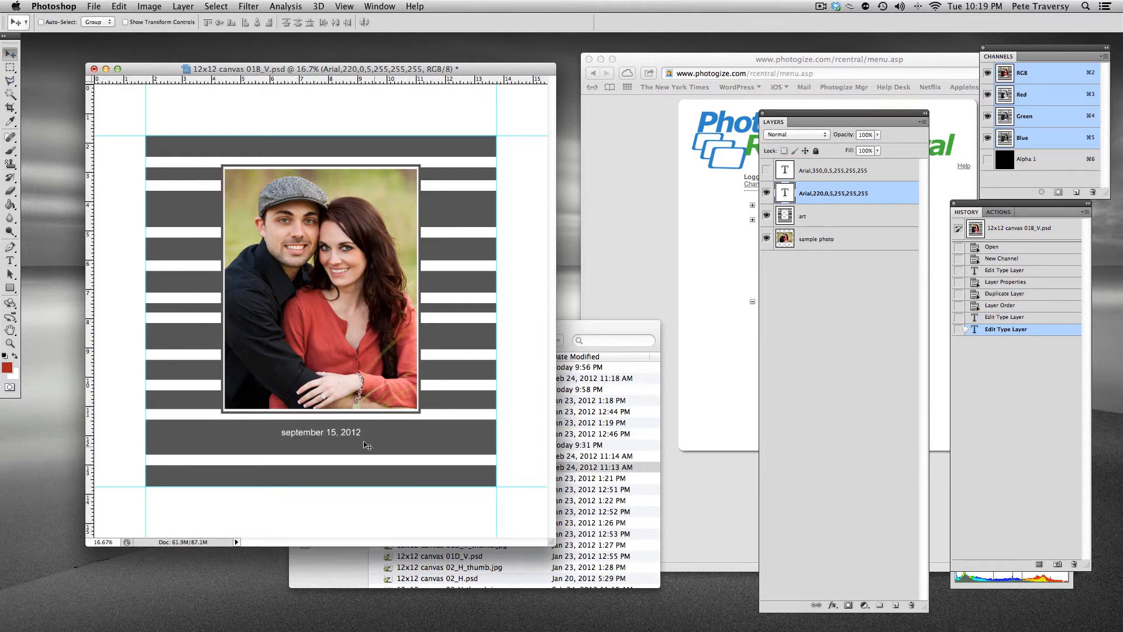
key("shift+Down")
key("shift+Down")
key("shift+Down")
key("shift+Down")
key("shift+Down")
key("shift+Down")
key("shift+Down")
key("shift+Down")
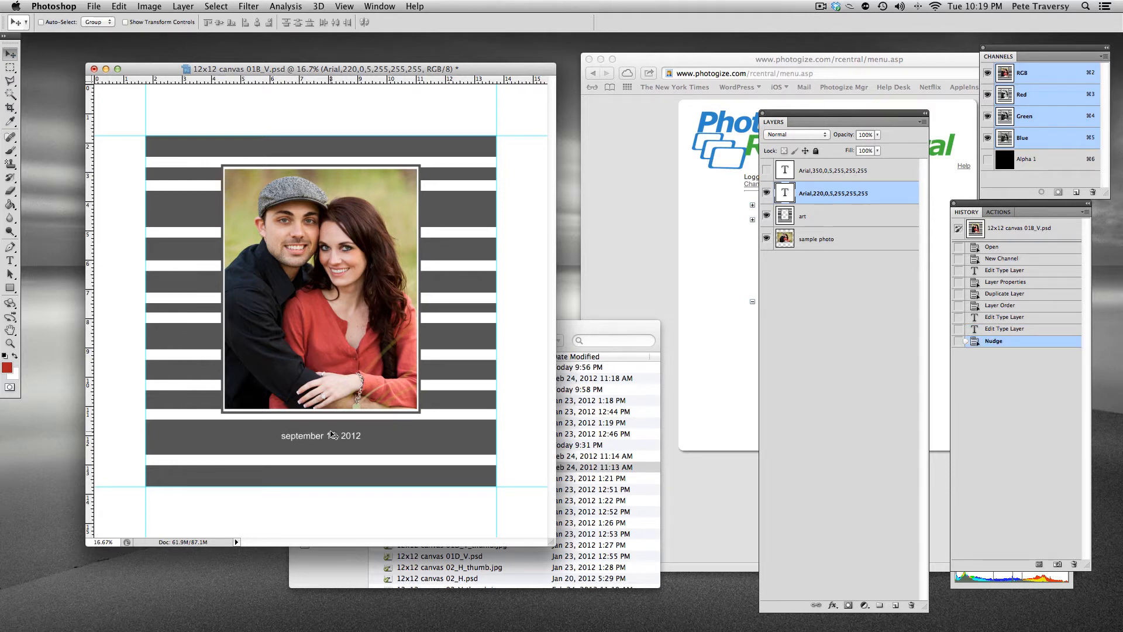
key("shift+Down")
key("shift+Down")
key("shift+Down")
key("shift+Down")
key("shift+Down")
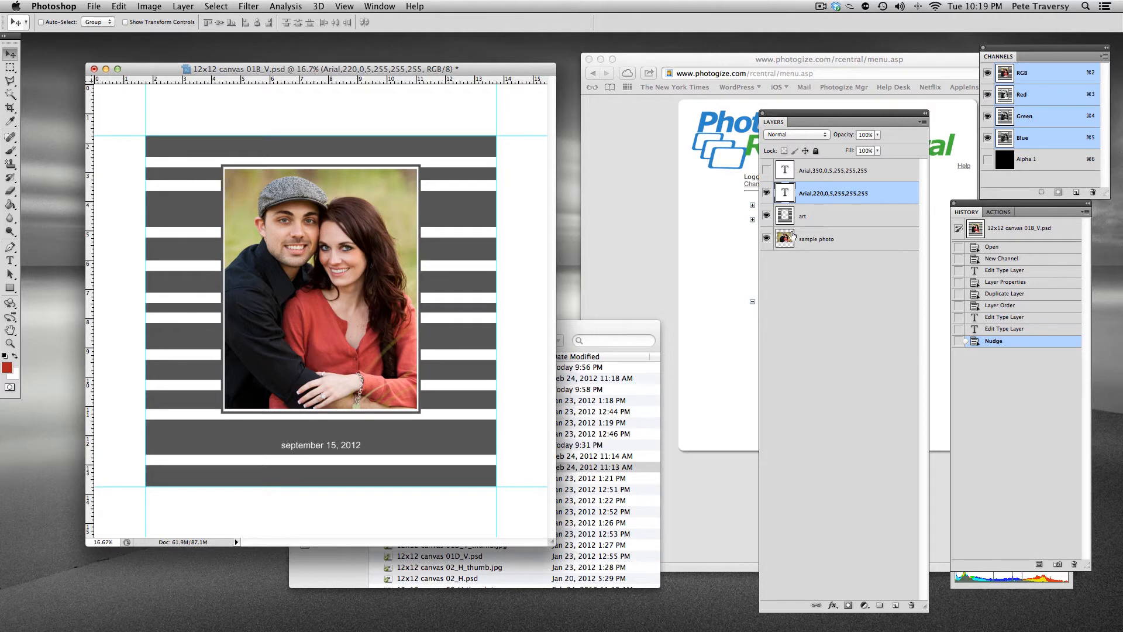
Append a long string of test characters to the date line in the 220 text layer, and show the 350 text layer again
double_click(784, 193)
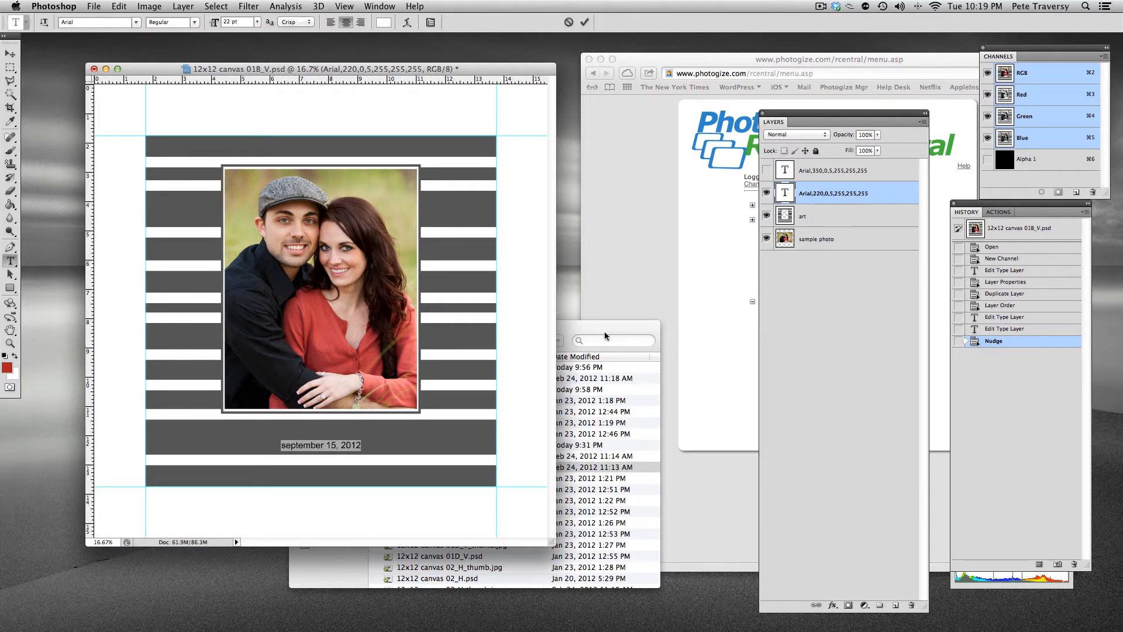
left_click(372, 442)
type("asdasdasdasdsadasdas")
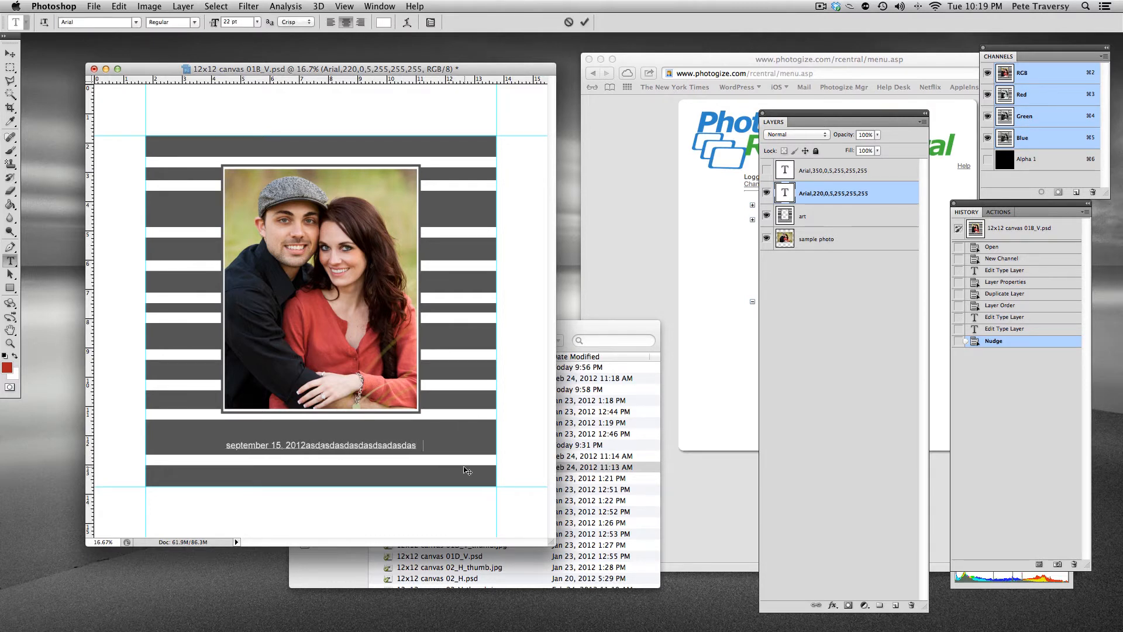
type("dasdasdsadasdasdasdsdasasd")
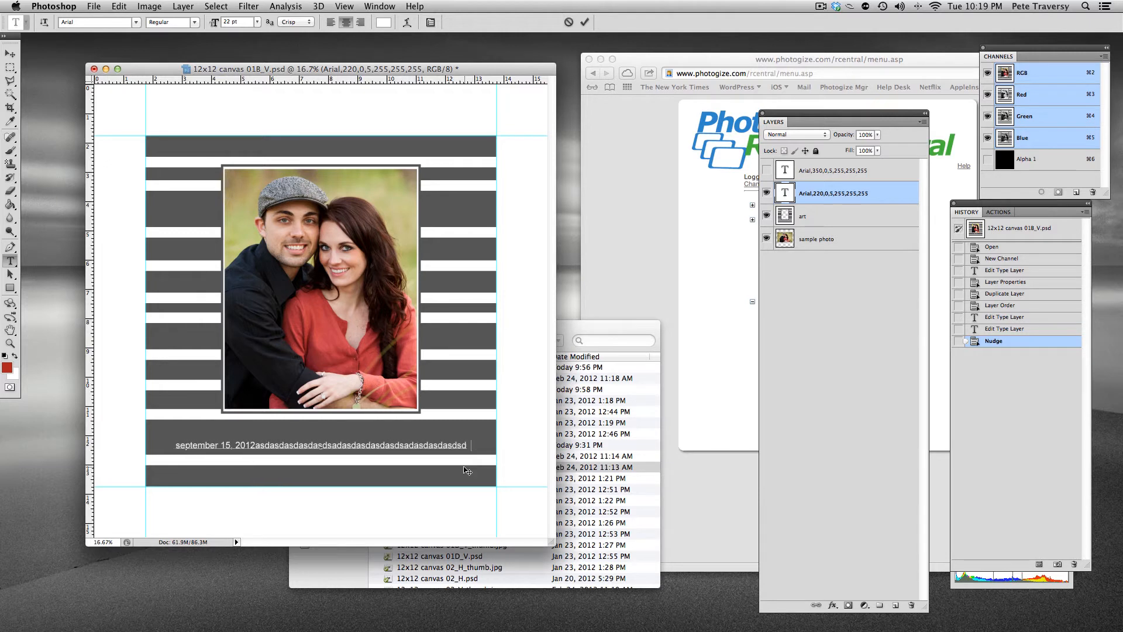
type("asd")
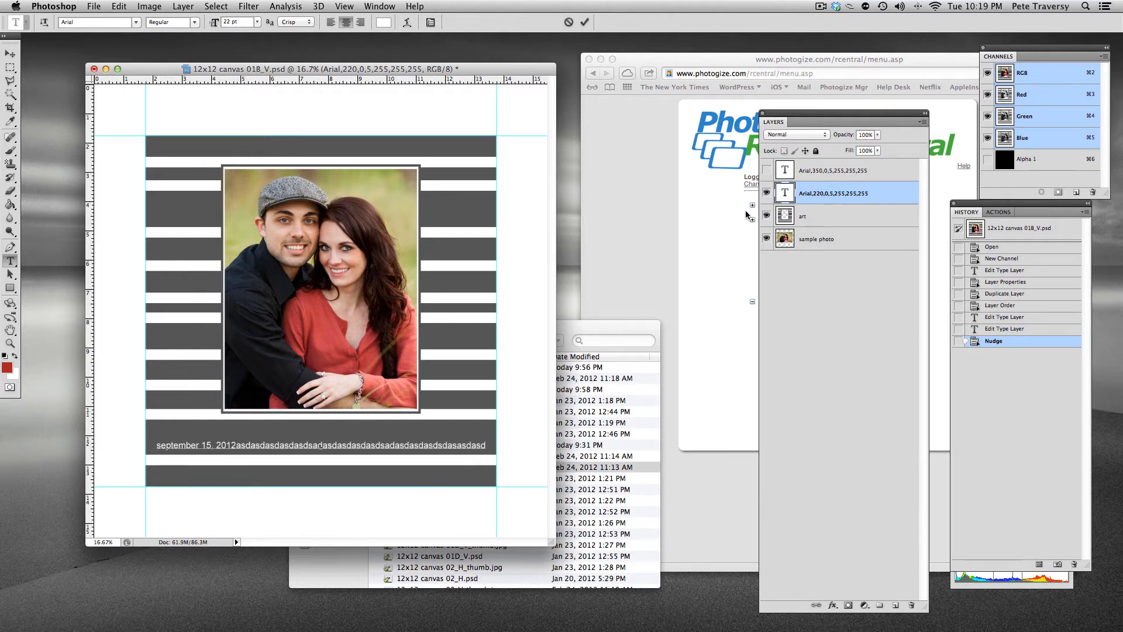
left_click(764, 171)
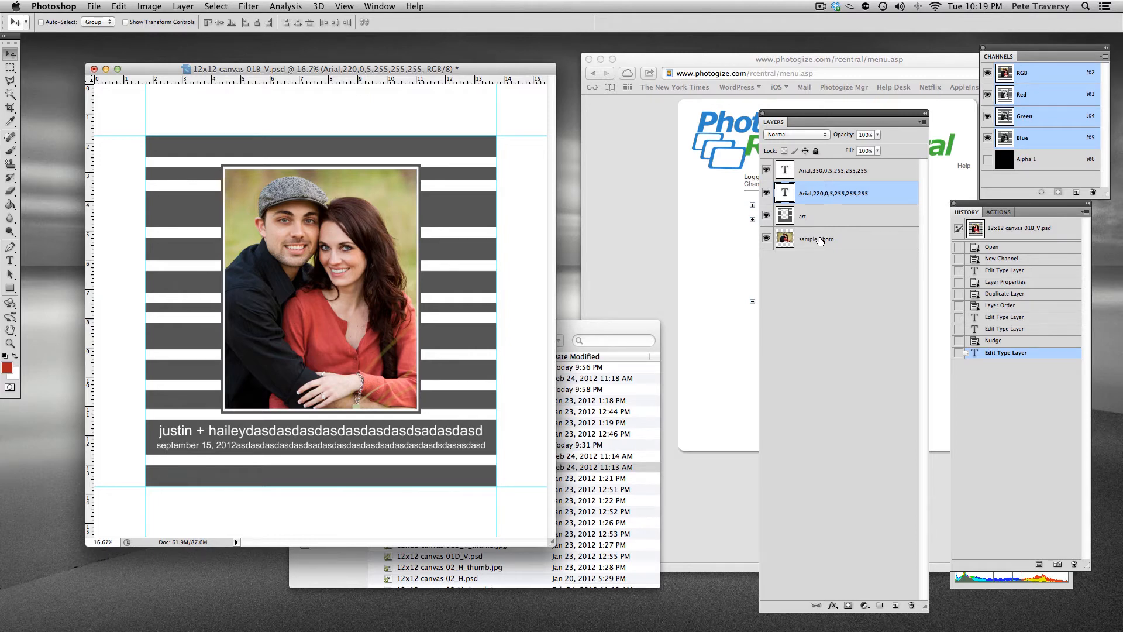
Toggle the art layer's visibility repeatedly to compare the frame artwork with the photo beneath
left_click(766, 216)
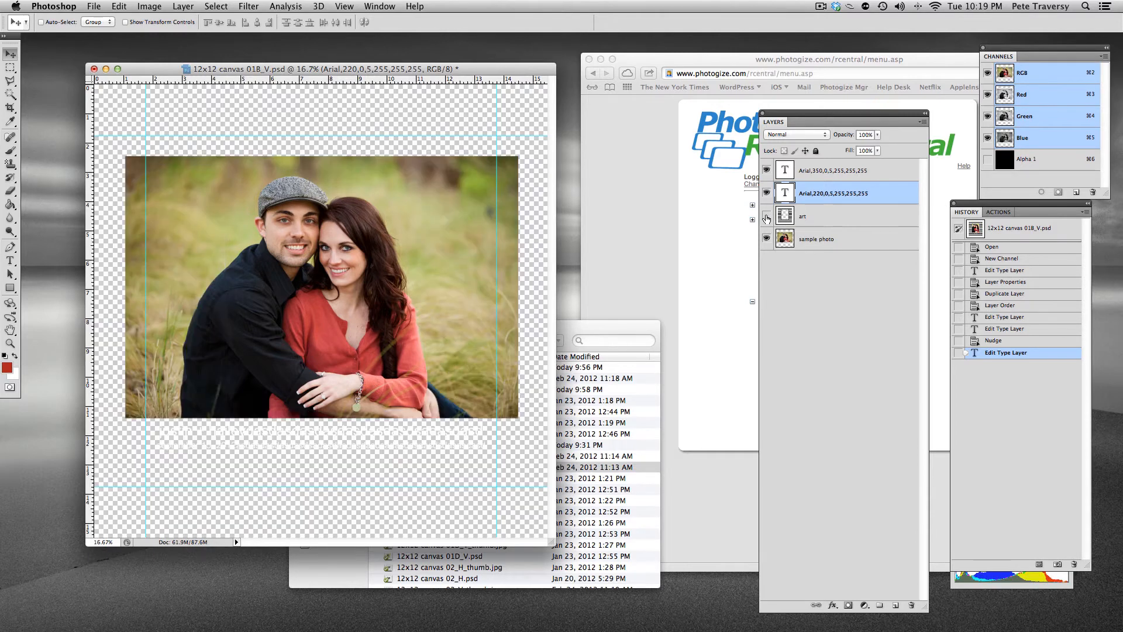
left_click(766, 216)
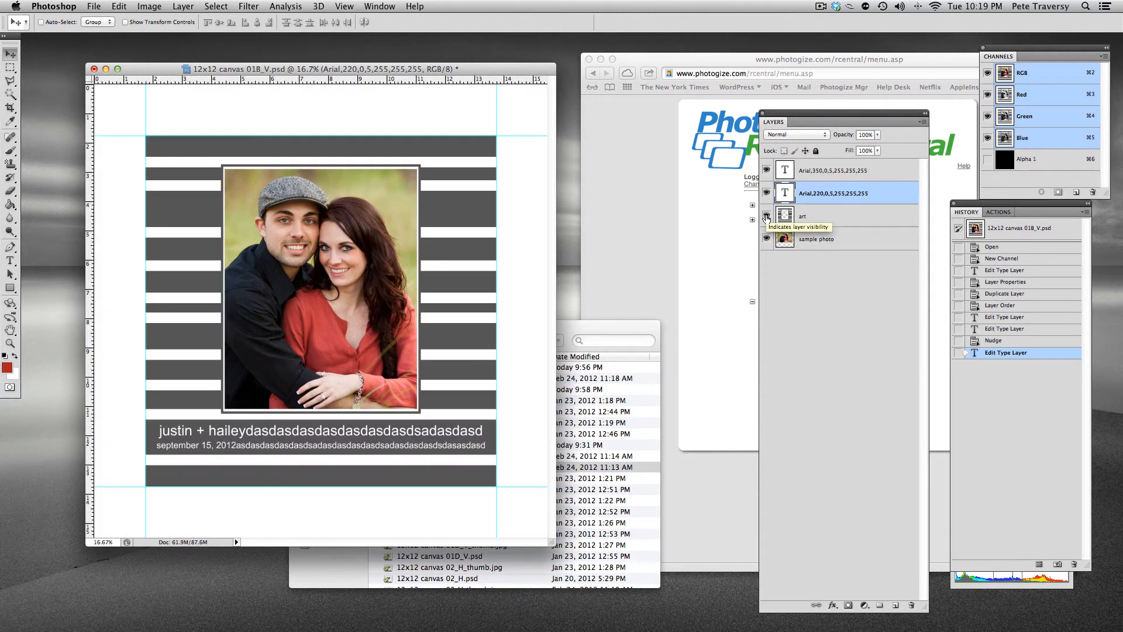
left_click(767, 216)
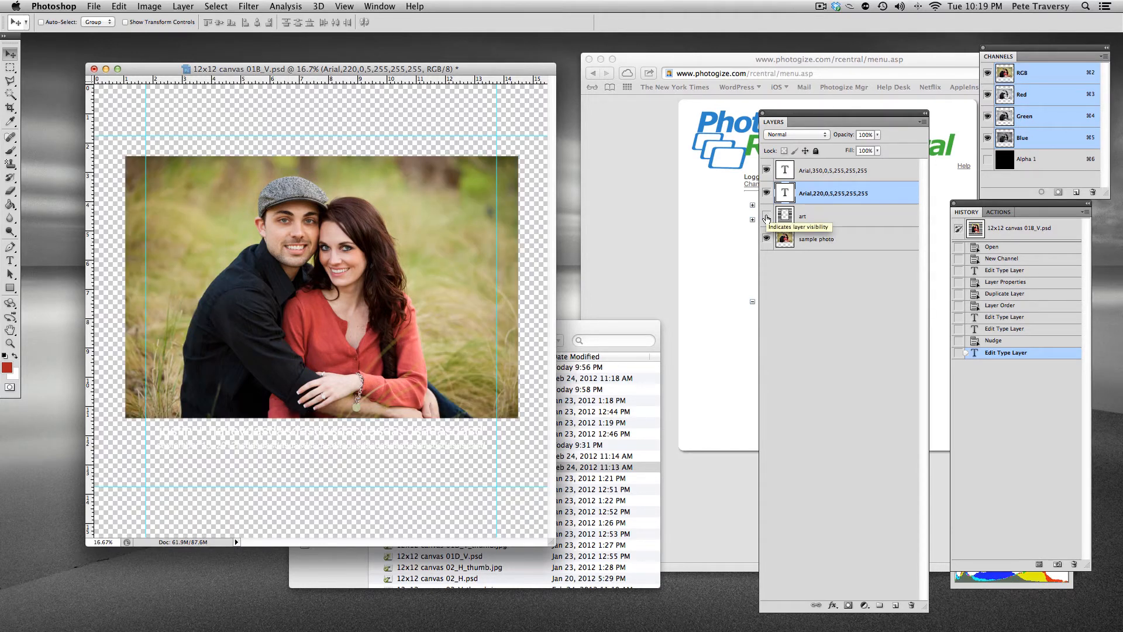
left_click(766, 217)
left_click(766, 216)
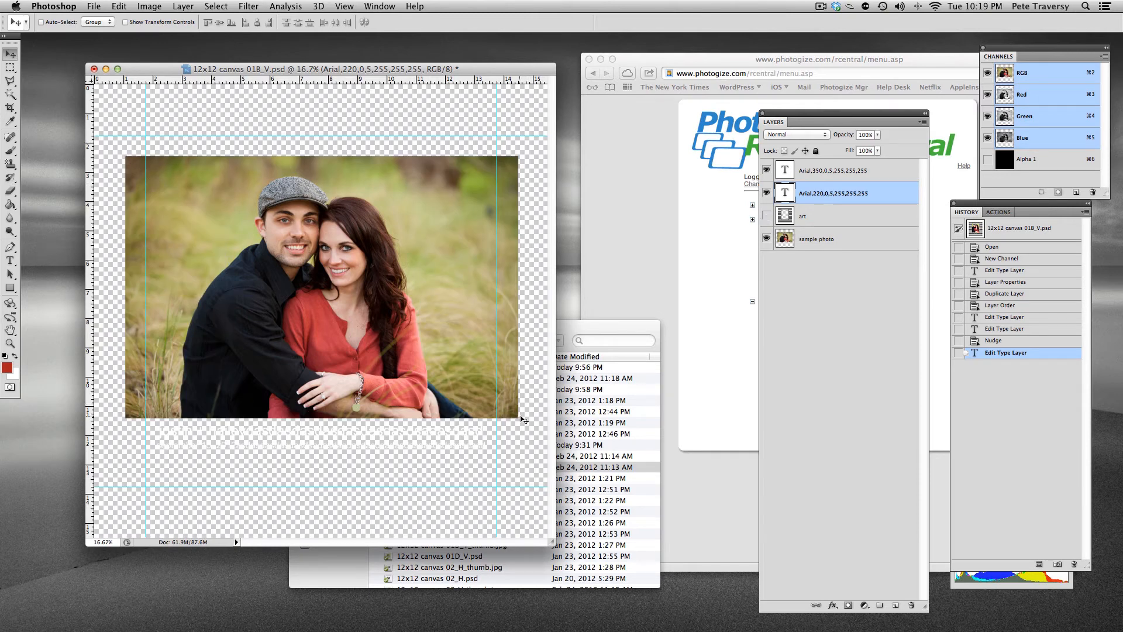
left_click(767, 216)
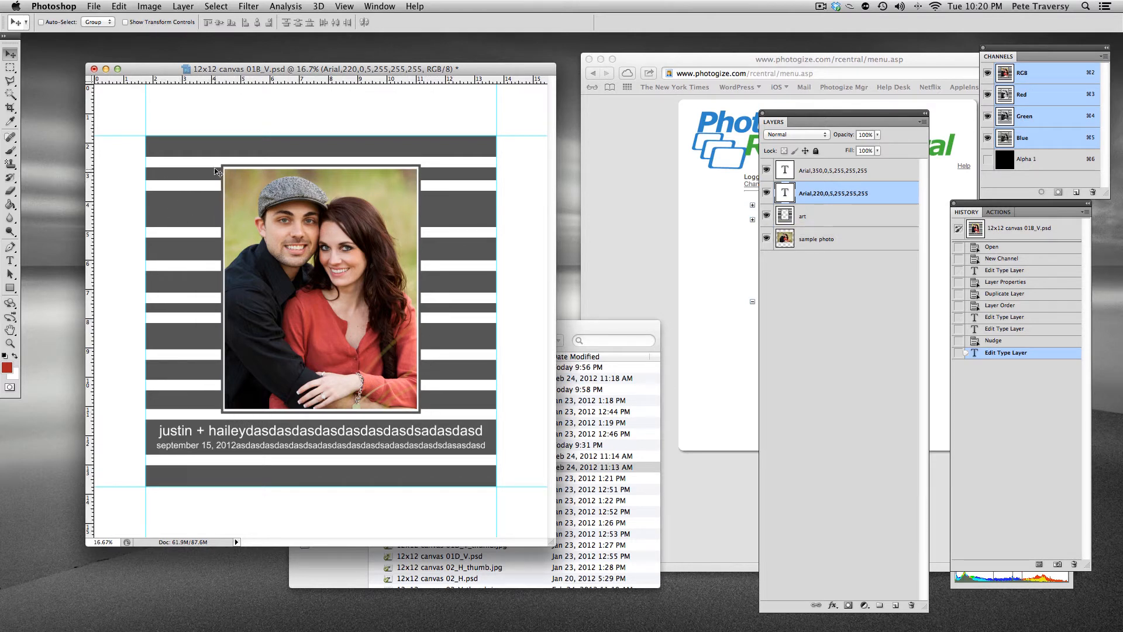
Delete the sample photo layer
left_click(823, 248)
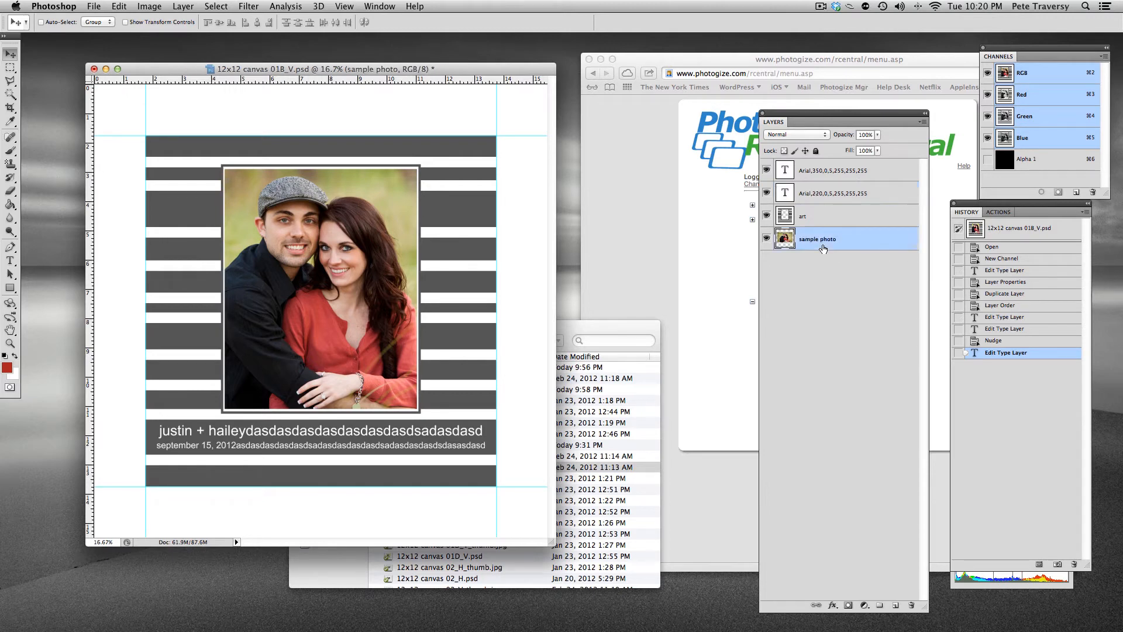
left_click(910, 605)
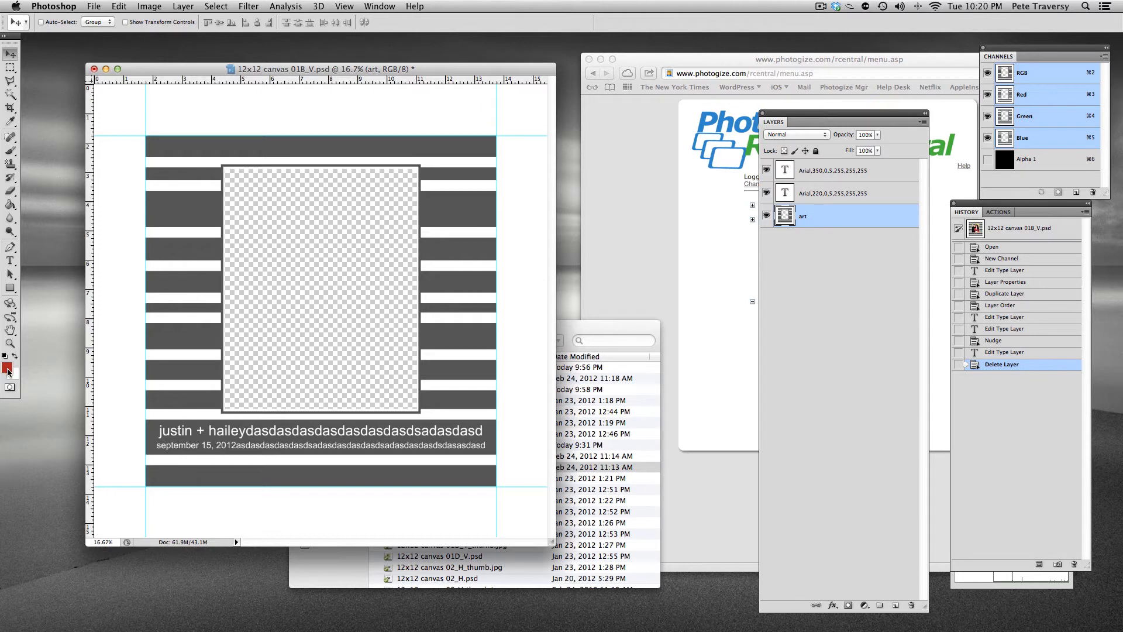
Draw a red rectangle filling the photo opening and move its shape layer below the art layer
left_click(11, 288)
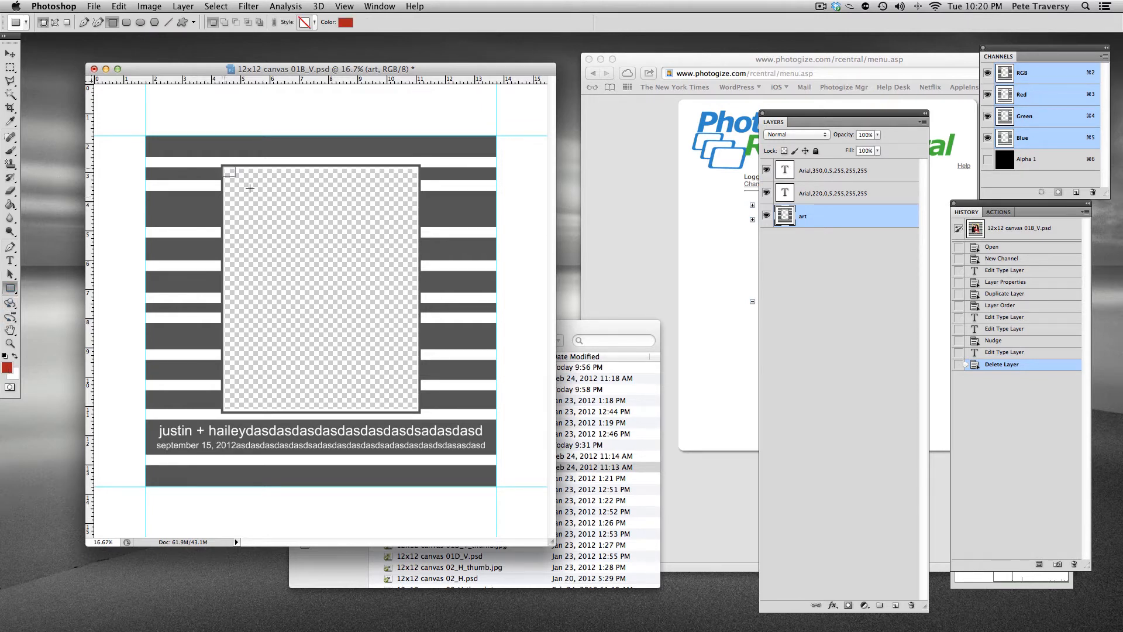
left_click_drag(223, 167, 420, 412)
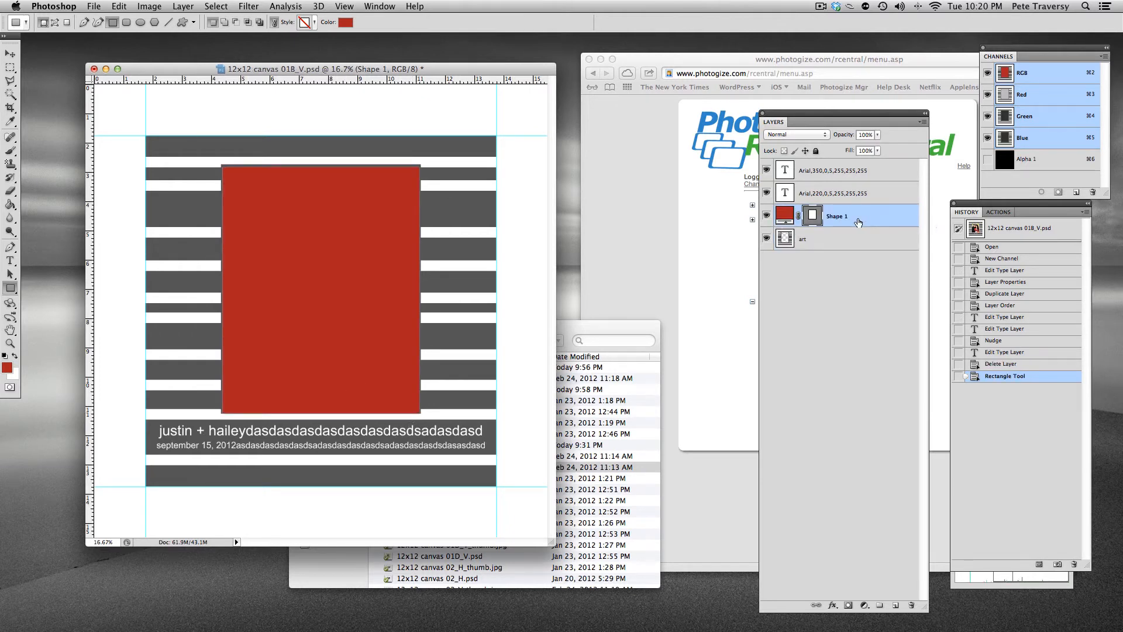
left_click_drag(838, 219, 842, 258)
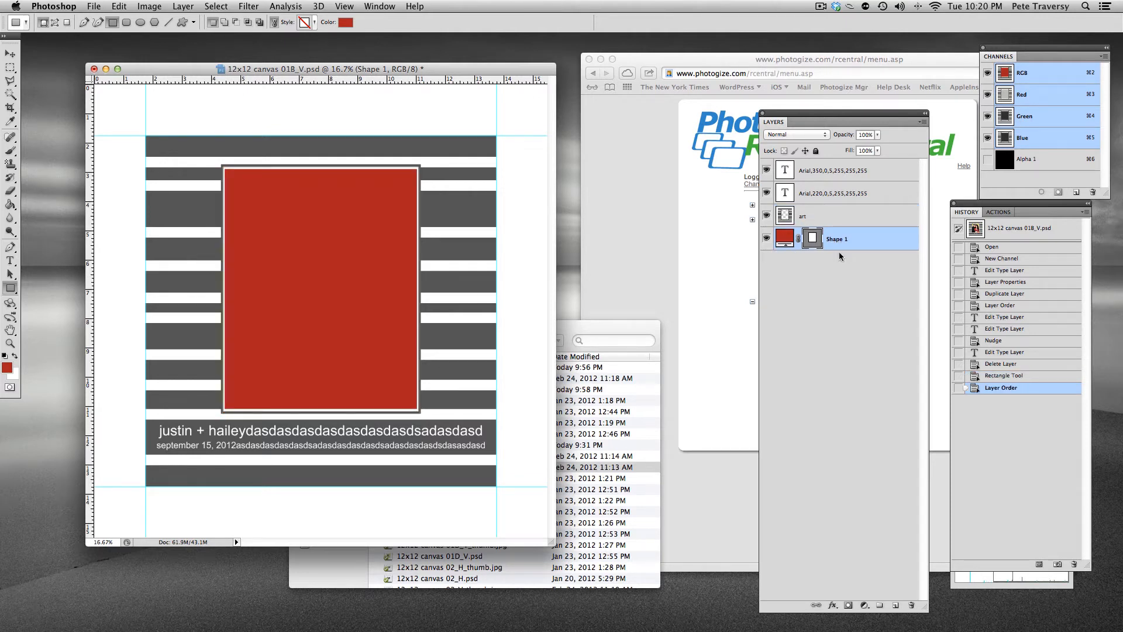
Rasterize the rectangle's shape layer and rename it sample photo
right_click(839, 240)
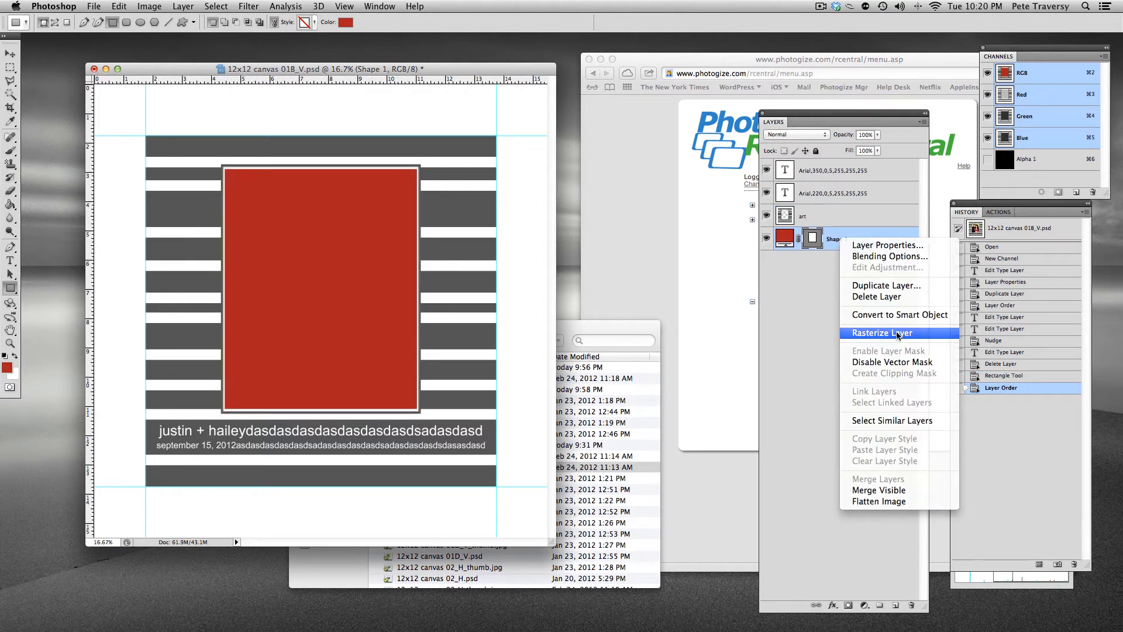
left_click(896, 332)
double_click(812, 239)
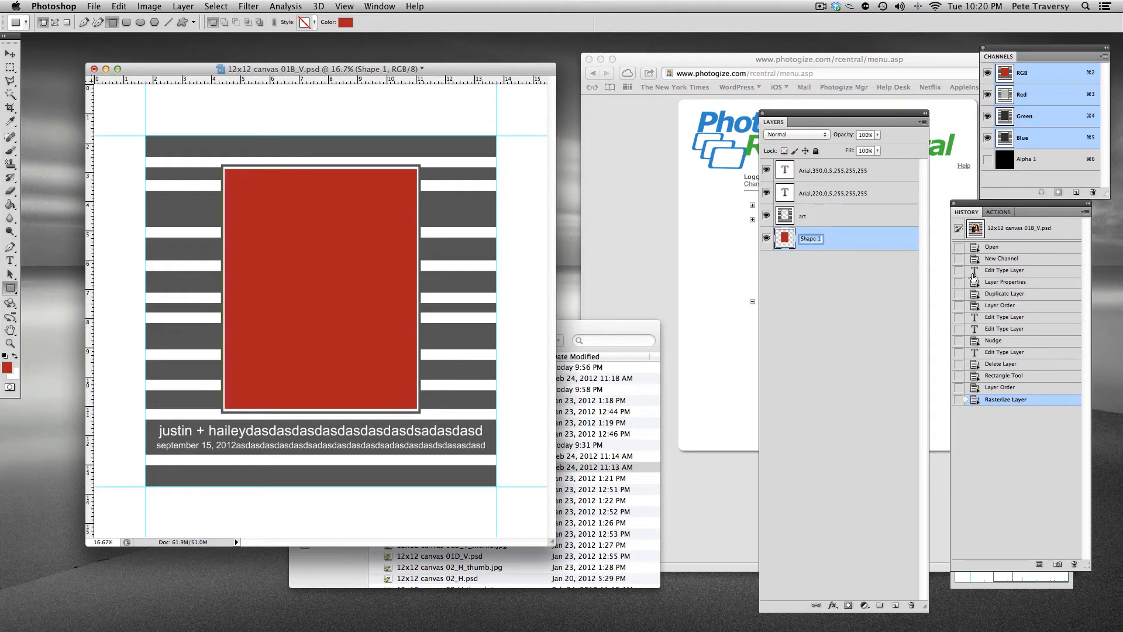
type("sample photo")
key("Return")
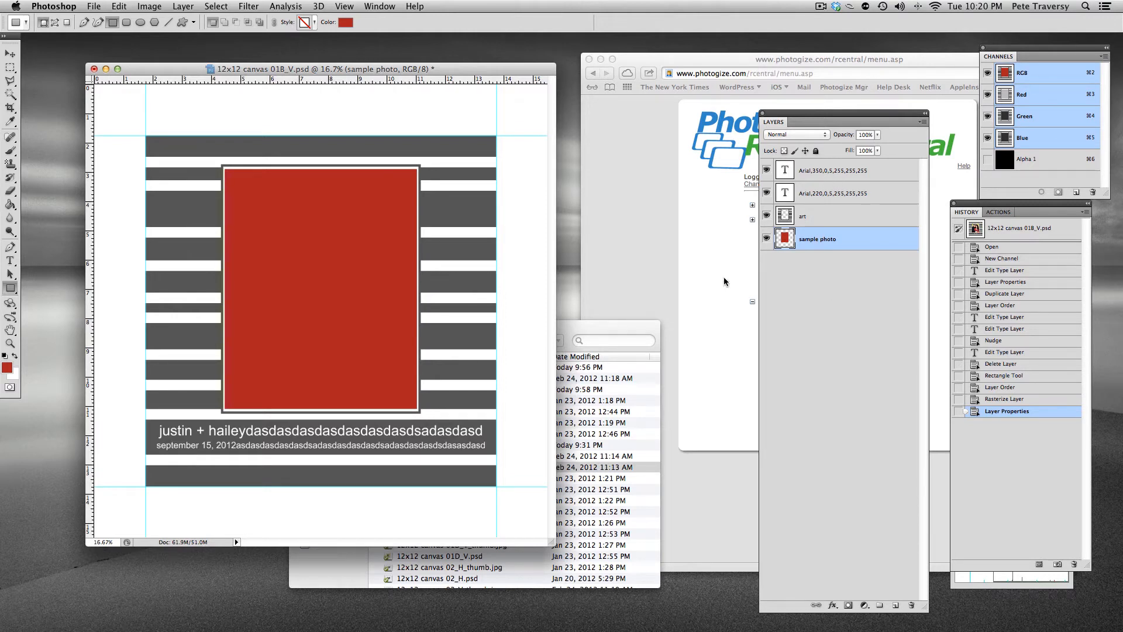
Save the document as 12x12 canvas 01B_V_final.psd
left_click(94, 6)
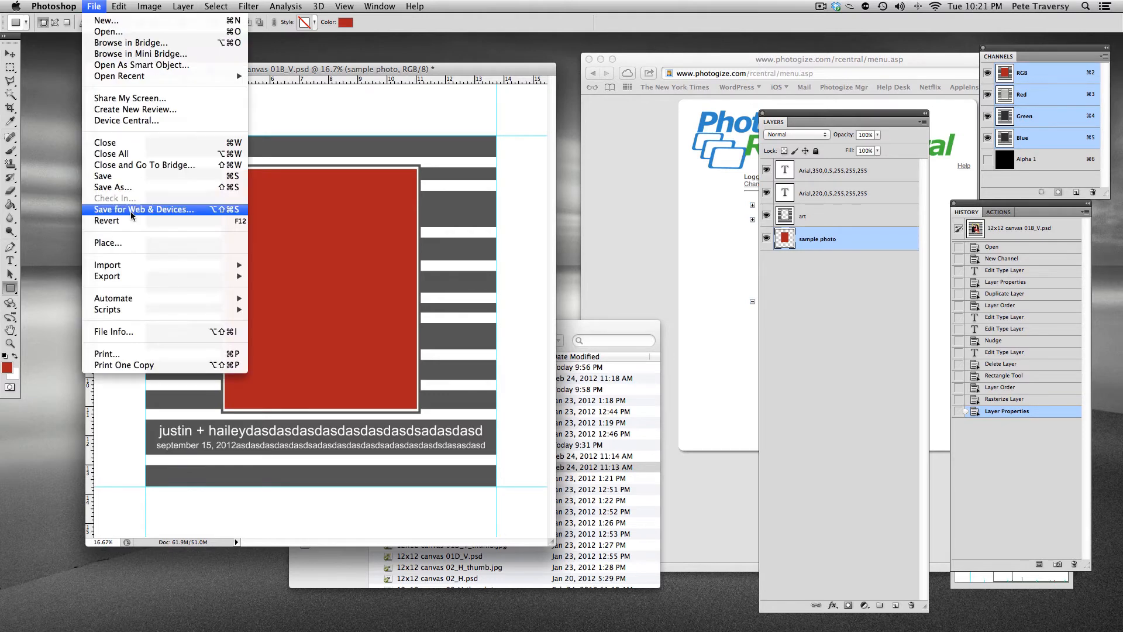
left_click(143, 187)
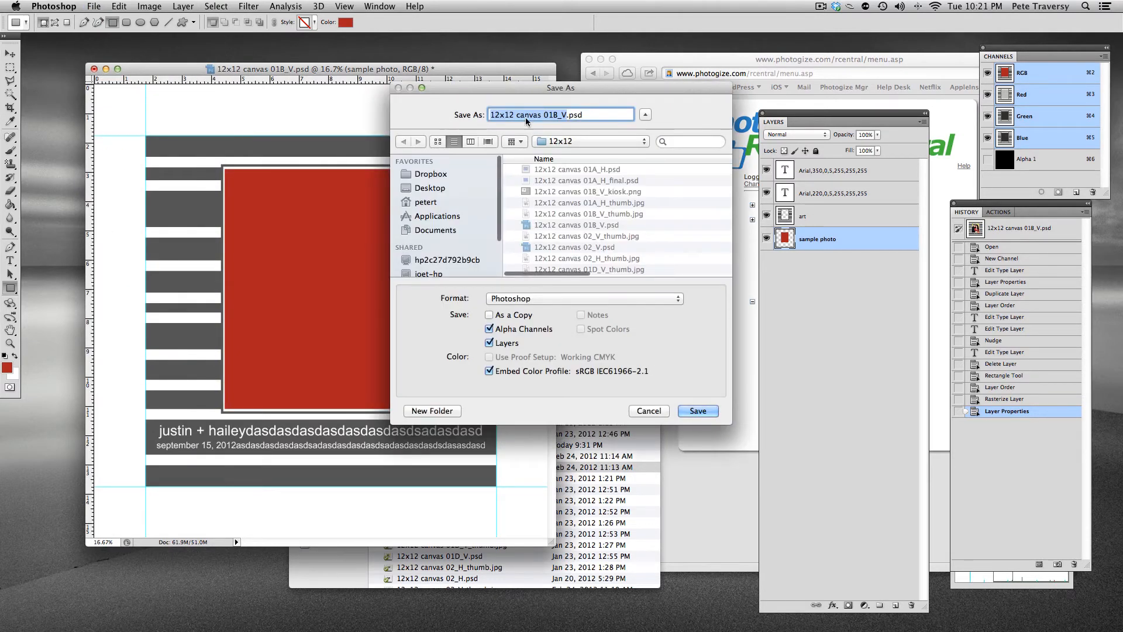
left_click(566, 113)
type("_")
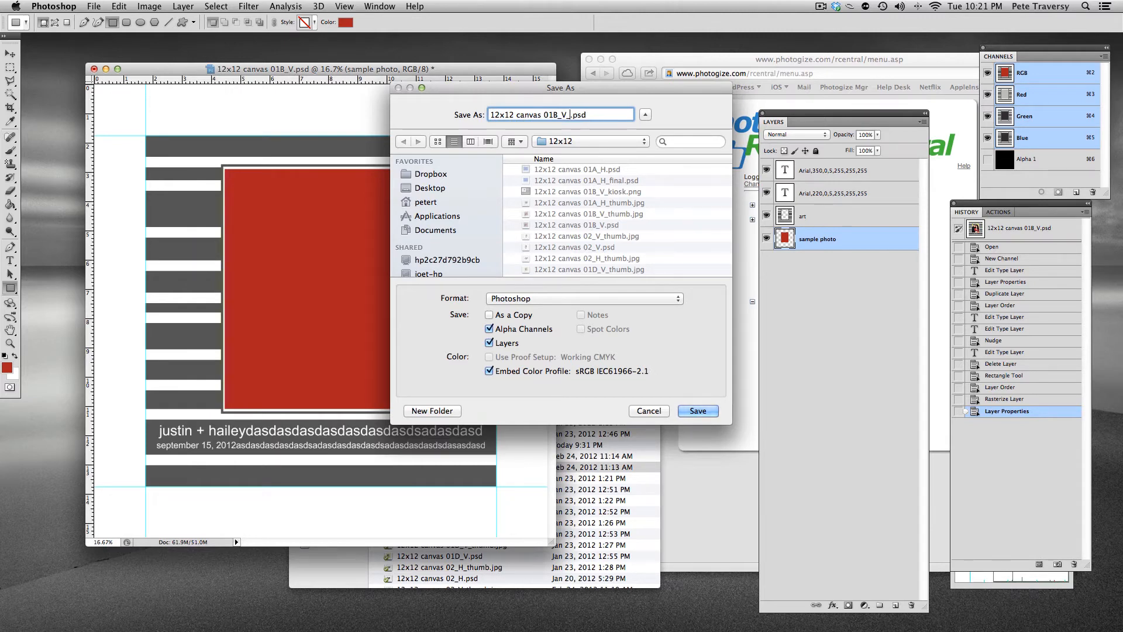
type("final")
key("Return")
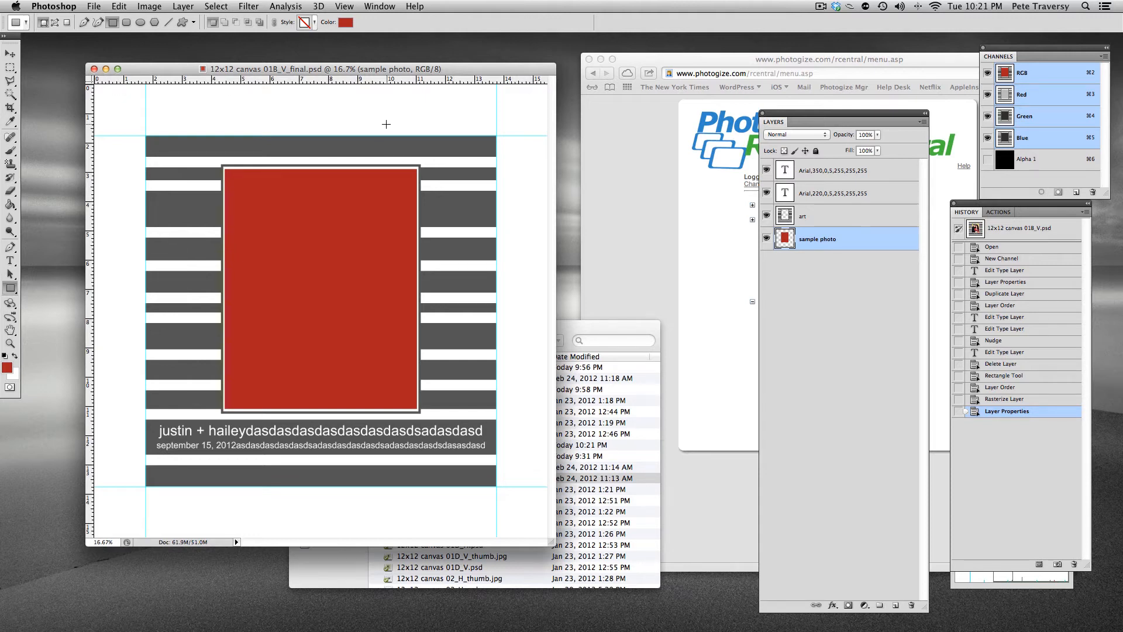
Toggle snapping to guides
left_click(345, 7)
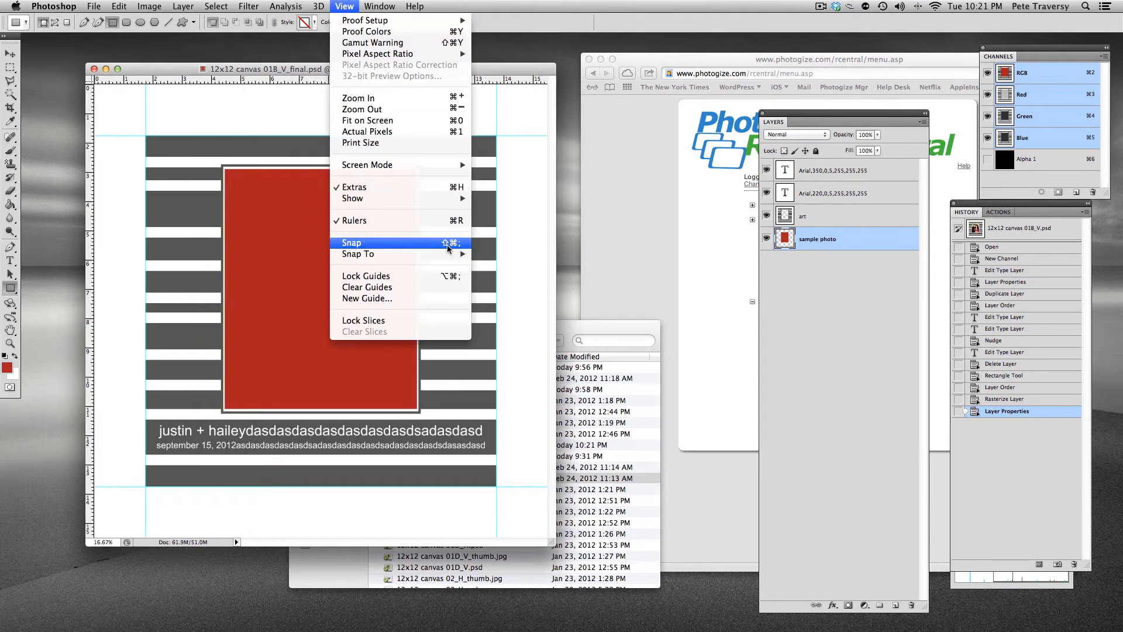
mouse_move(453, 254)
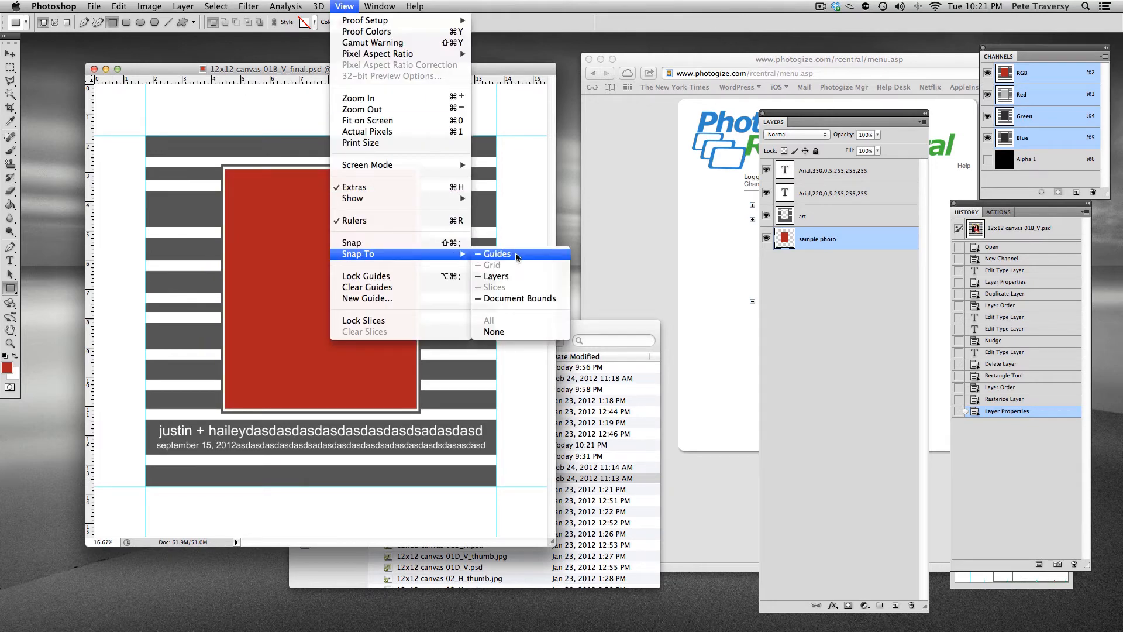
left_click(516, 254)
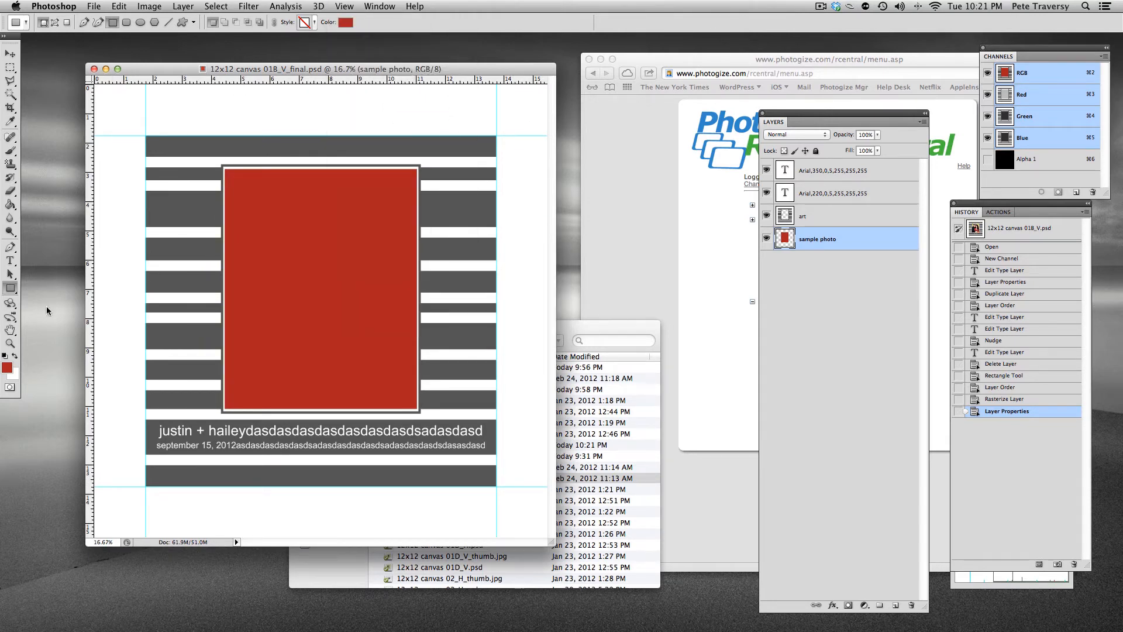
Set the foreground colour to RGB 200, 200, 200
left_click(7, 367)
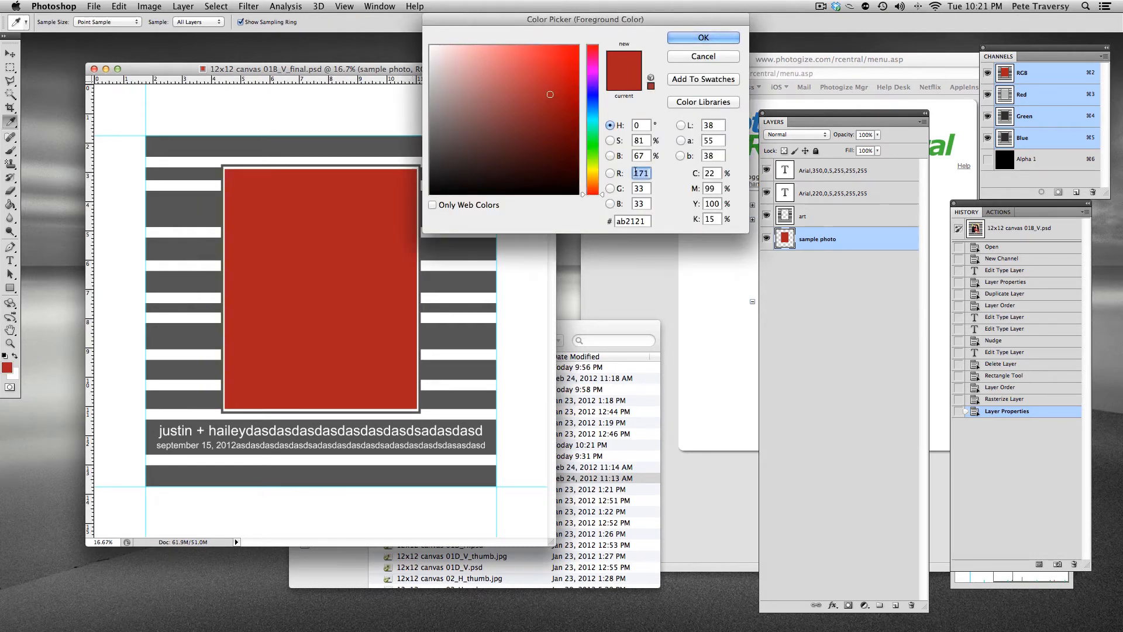
type("200")
key("Tab")
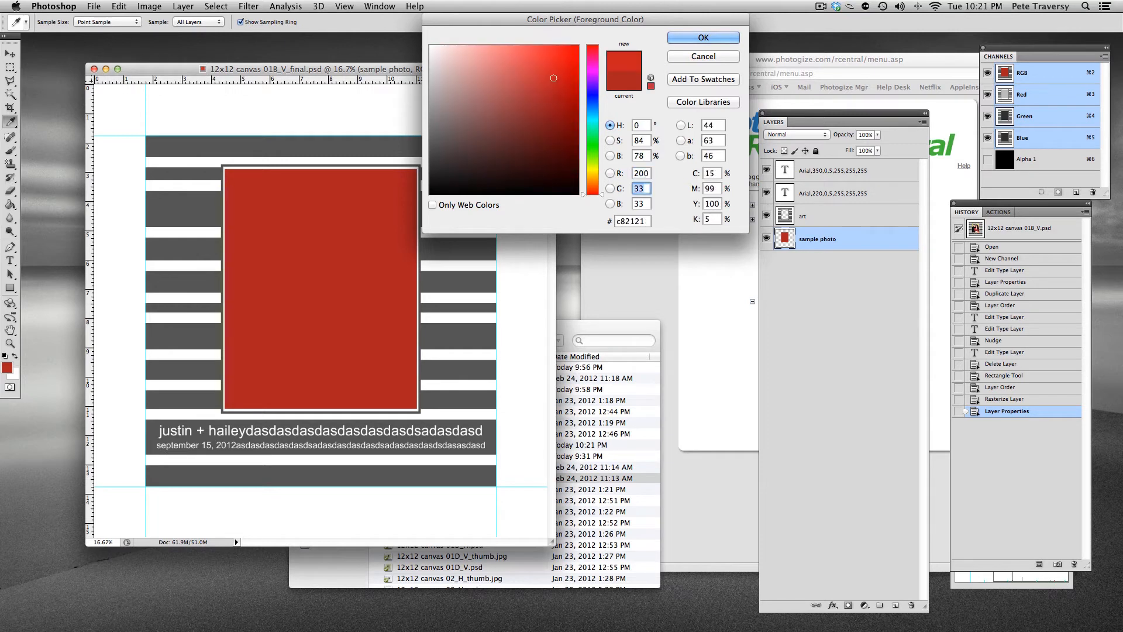
type("0")
key("BackSpace")
type("200")
key("Tab")
type("200")
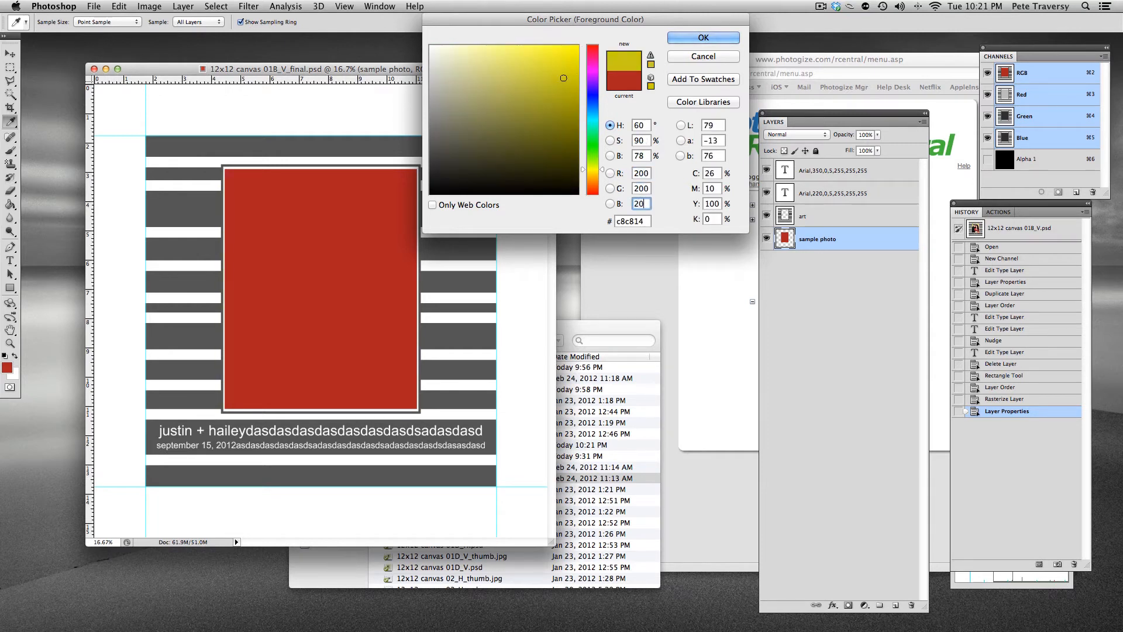
key("Return")
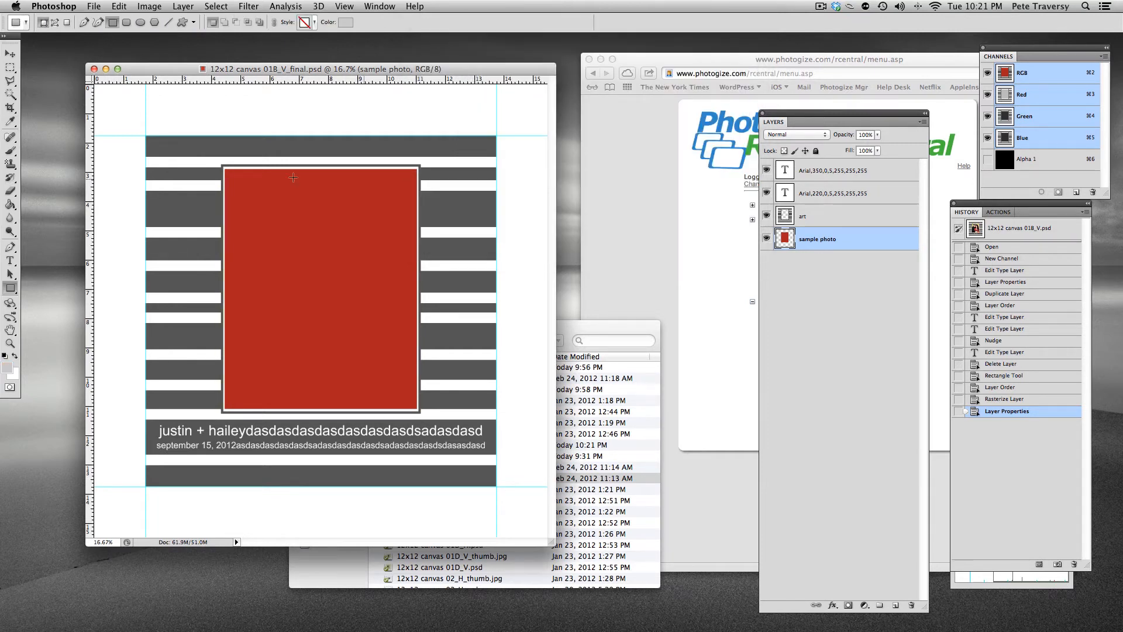
Select the area bounded by the guides with the Rectangular Marquee and invert the selection
left_click(10, 67)
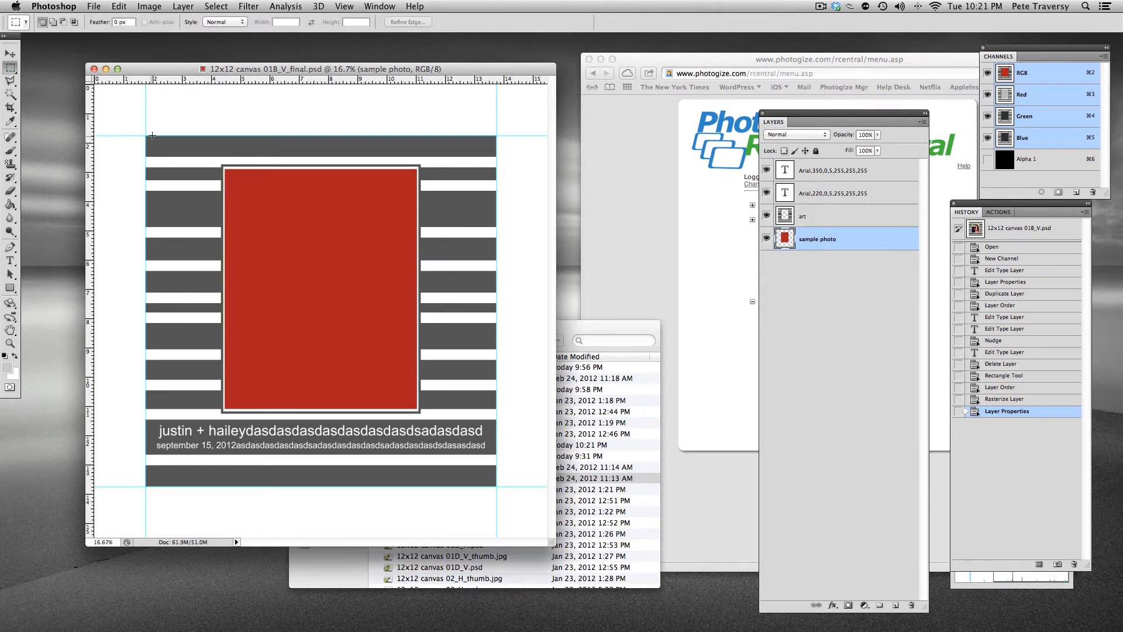
left_click_drag(146, 135, 496, 484)
left_click(215, 6)
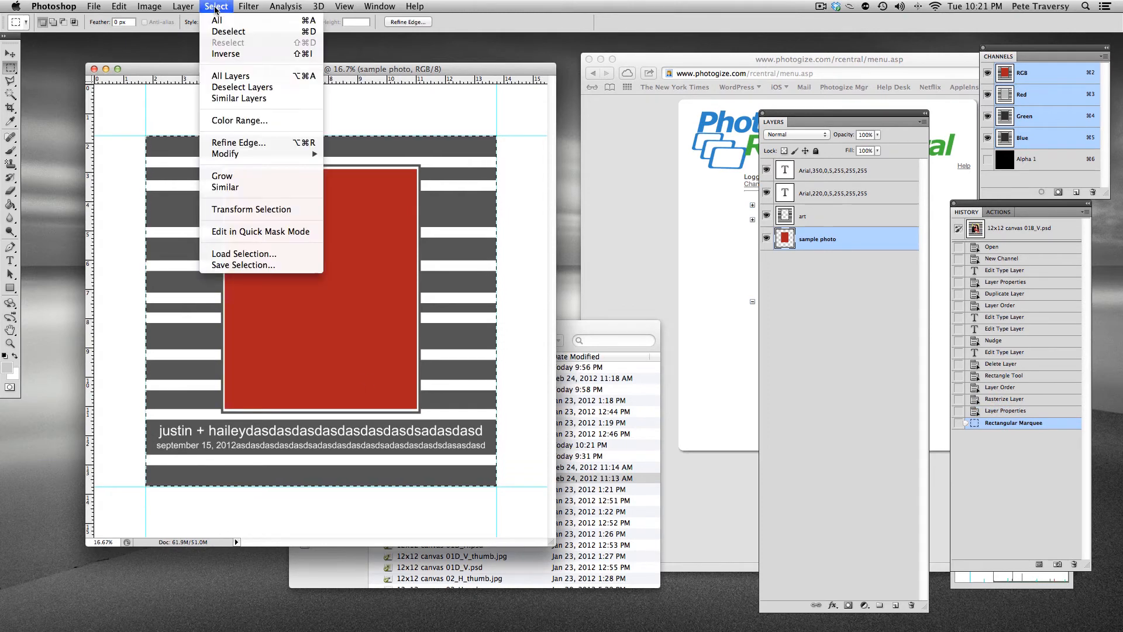
left_click(222, 54)
Try filling the inverted selection with the Paint Bucket, then undo the fill
left_click(10, 204)
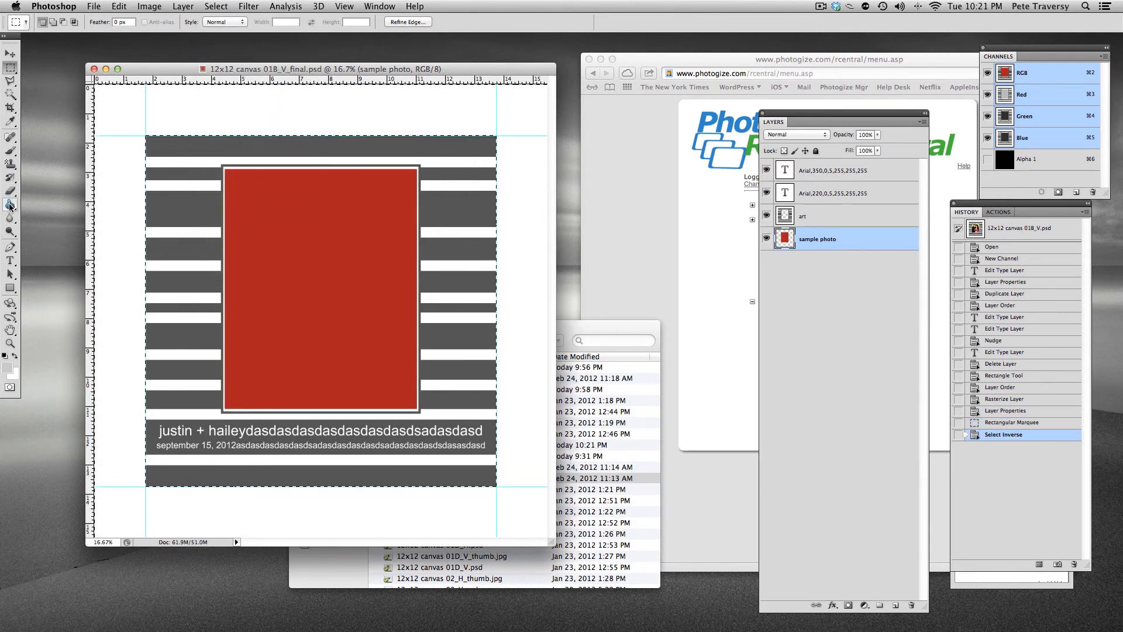
left_click(190, 107)
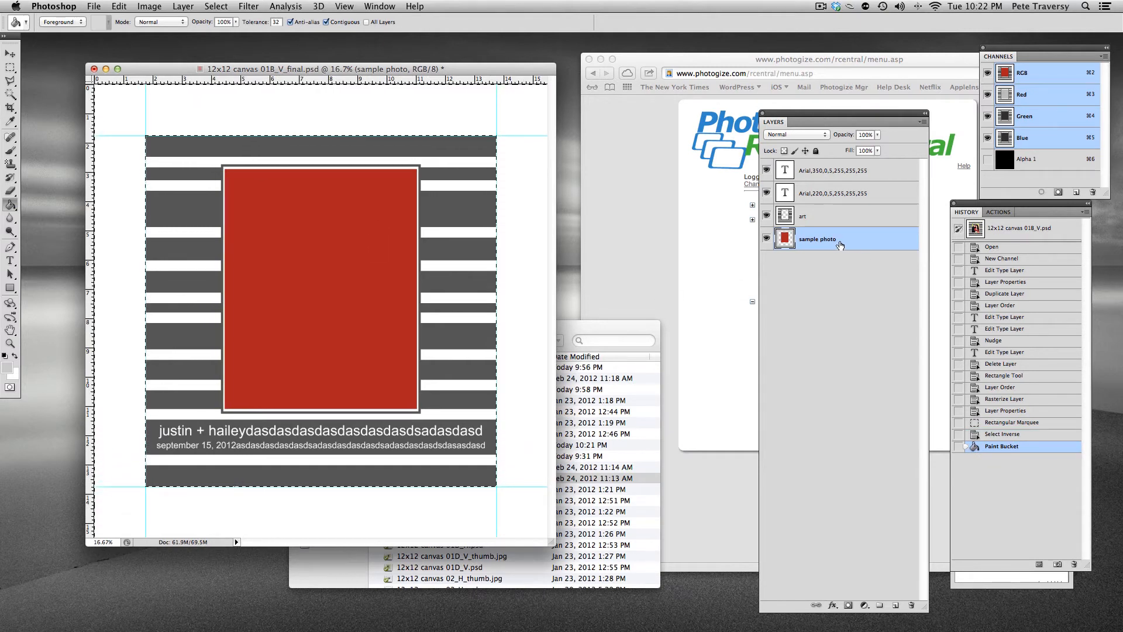
key("super+z")
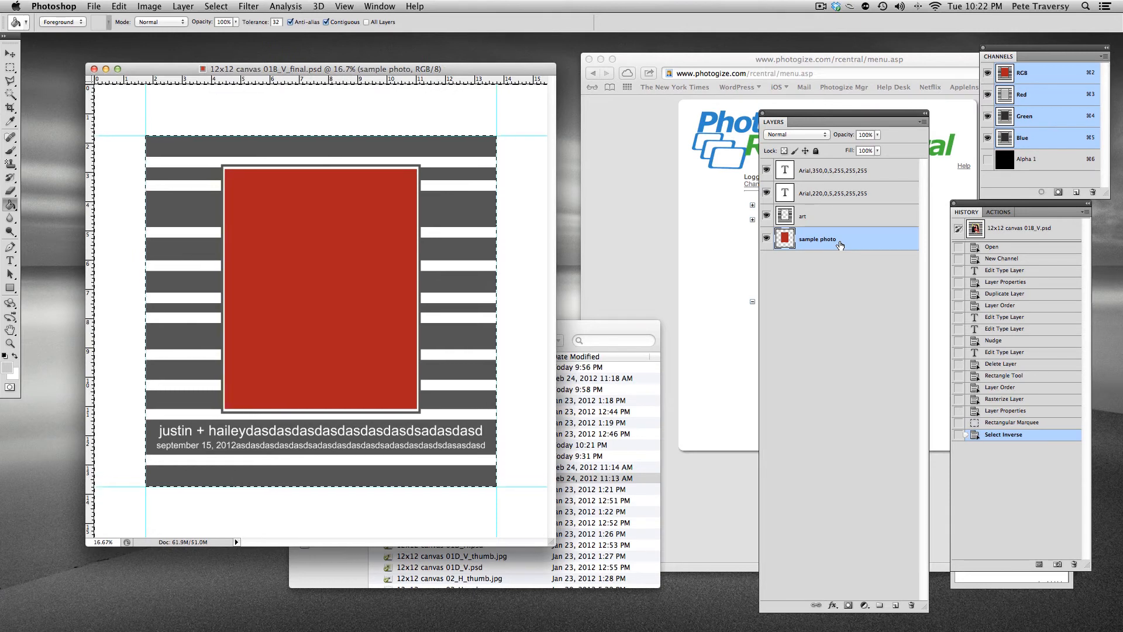
On the art layer, fill the inverted selection with the grey foreground colour using the Paint Bucket, then deselect
left_click(836, 213)
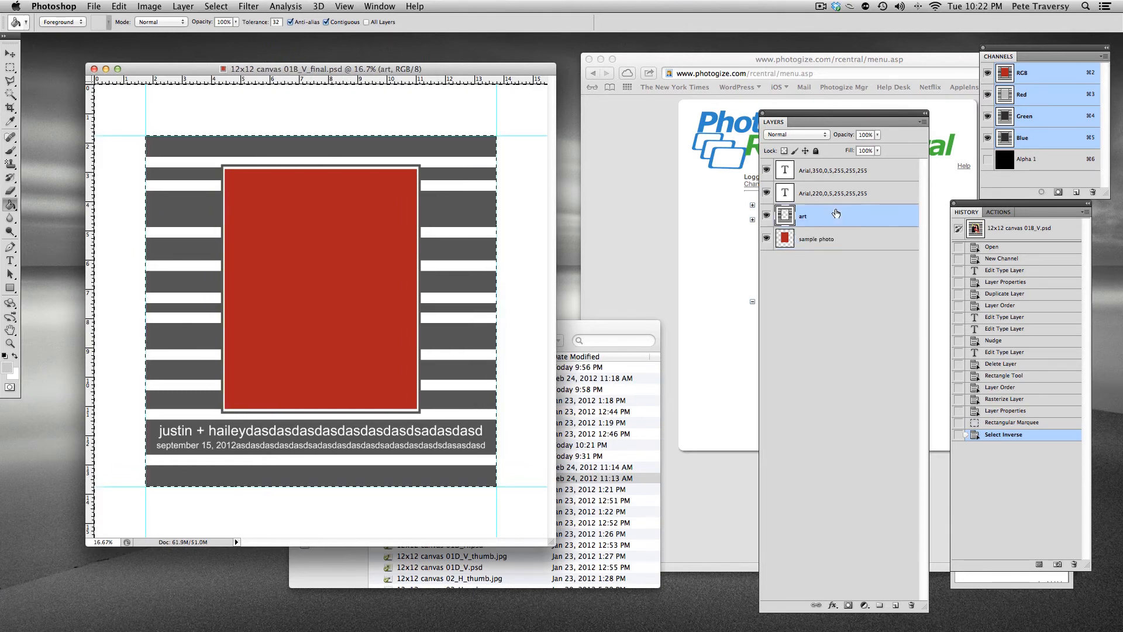
left_click(425, 108)
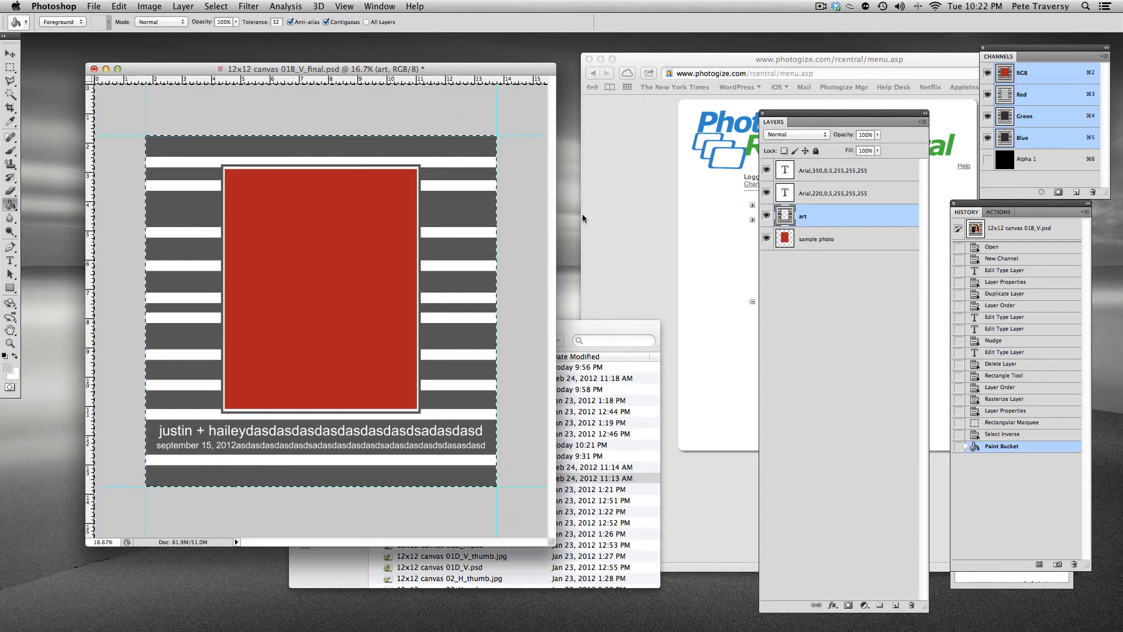
key("super+d")
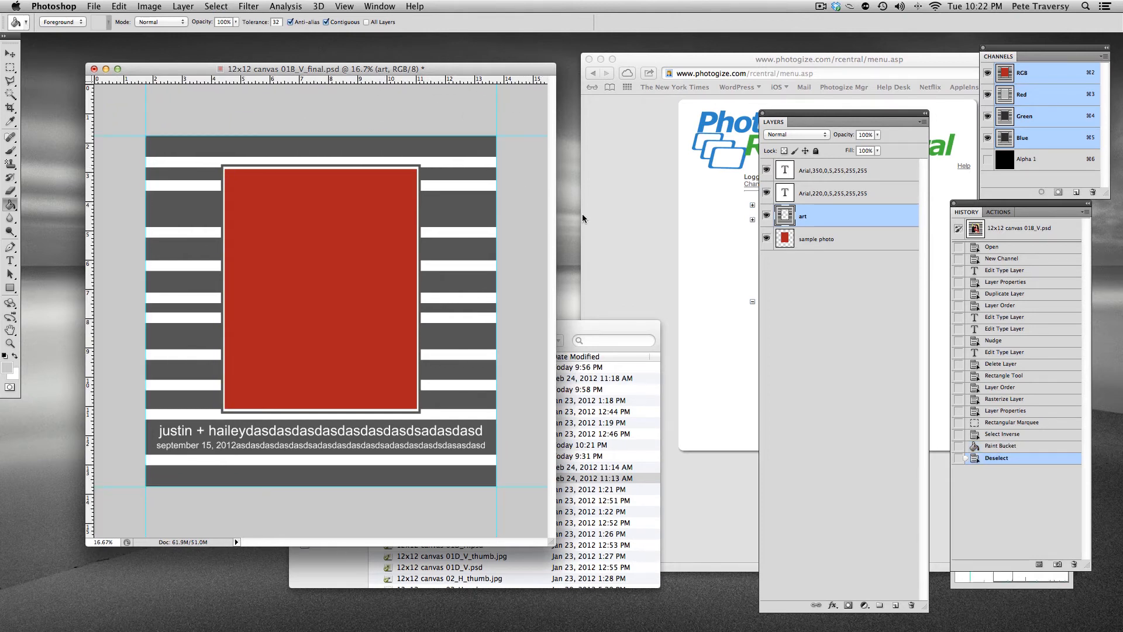
Save the document as 12x12 canvas 01B_V.psd, replacing the existing file
left_click(92, 8)
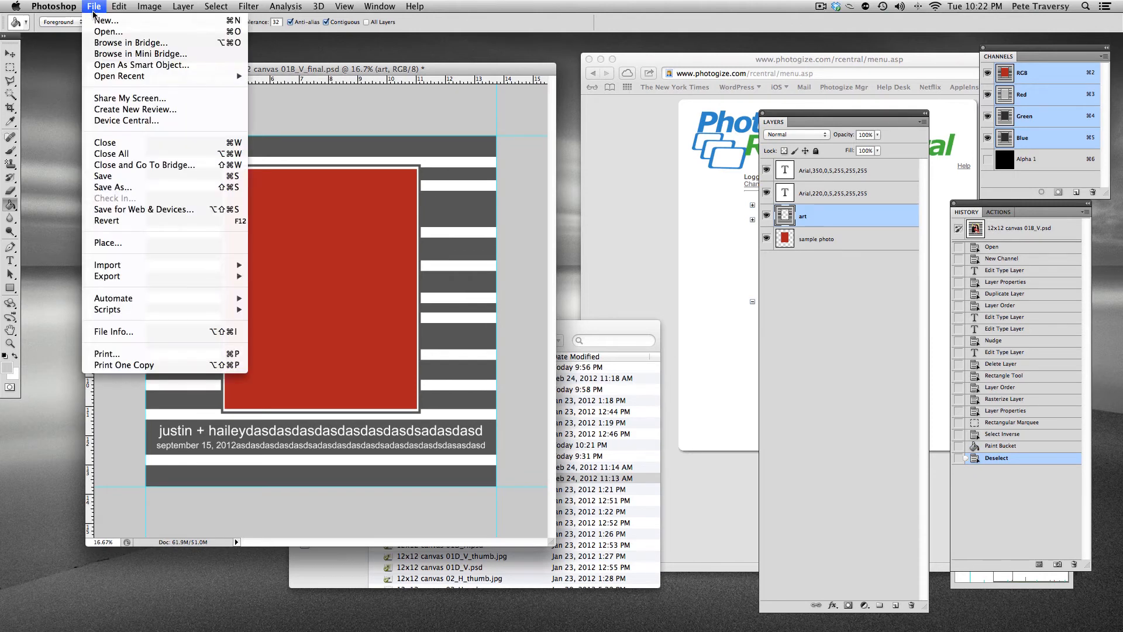
left_click(195, 187)
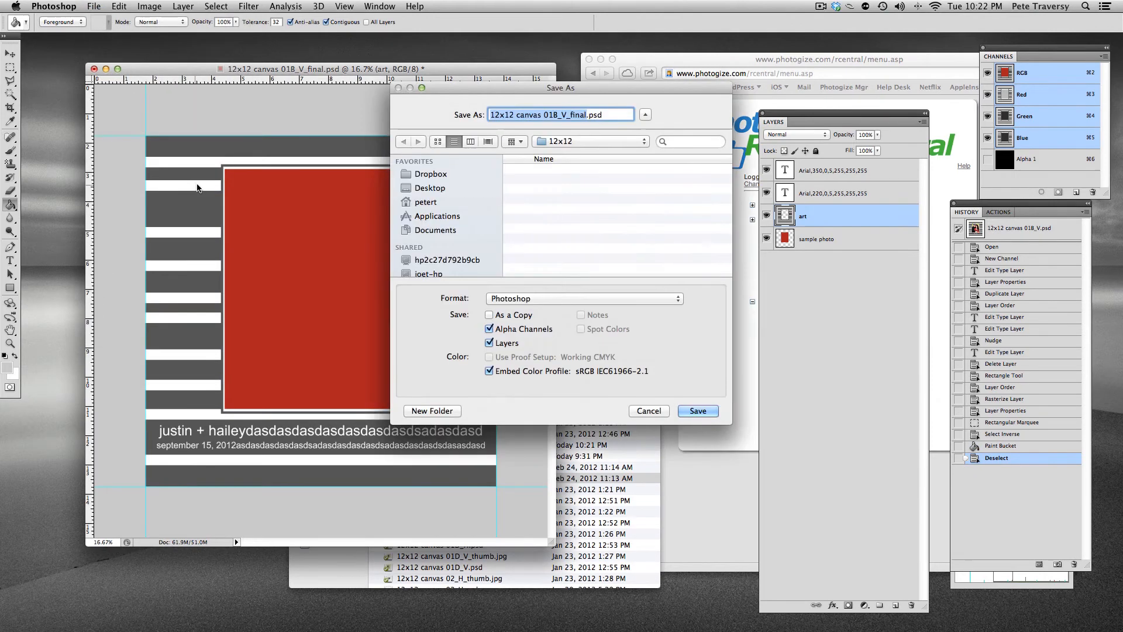
left_click(586, 115)
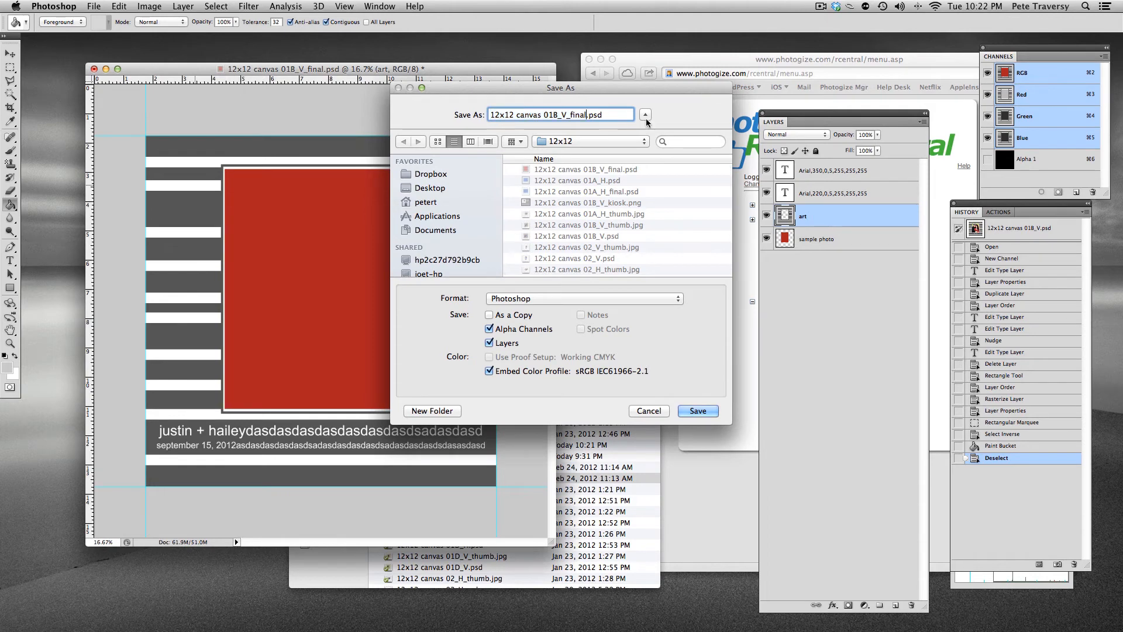
key("BackSpace")
key("BackSpace")
key("BackSpace")
key("BackSpace")
key("BackSpace")
key("BackSpace")
key("Return")
left_click(651, 162)
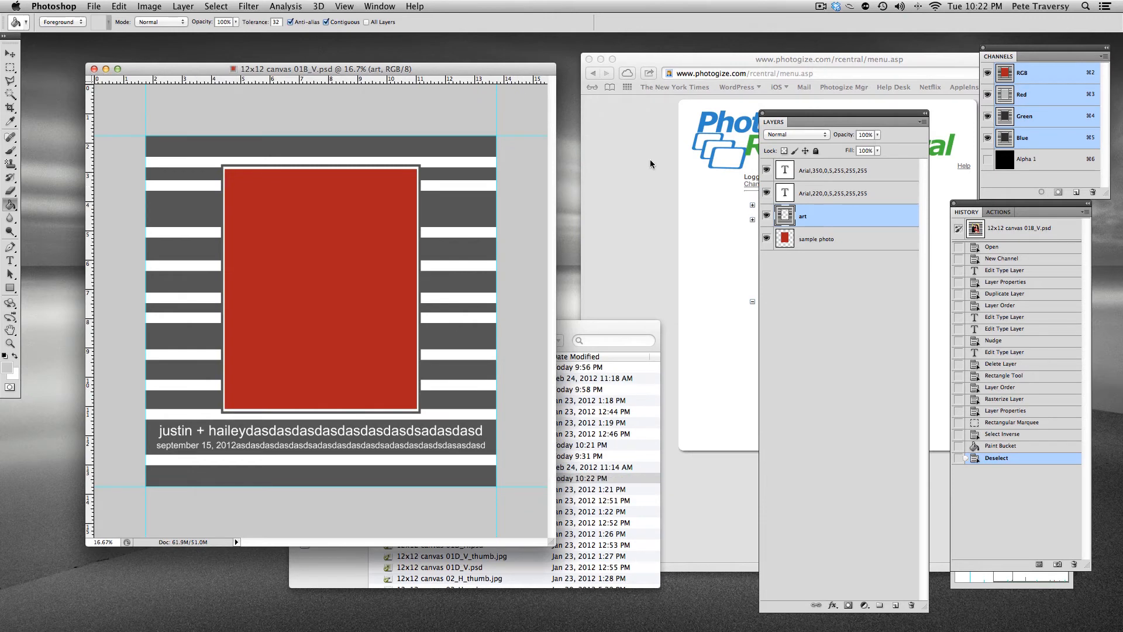
Switch to Fireworks and bring up the 12x12 canvas 01B_V_kiosk.png kiosk image document
left_click(650, 159)
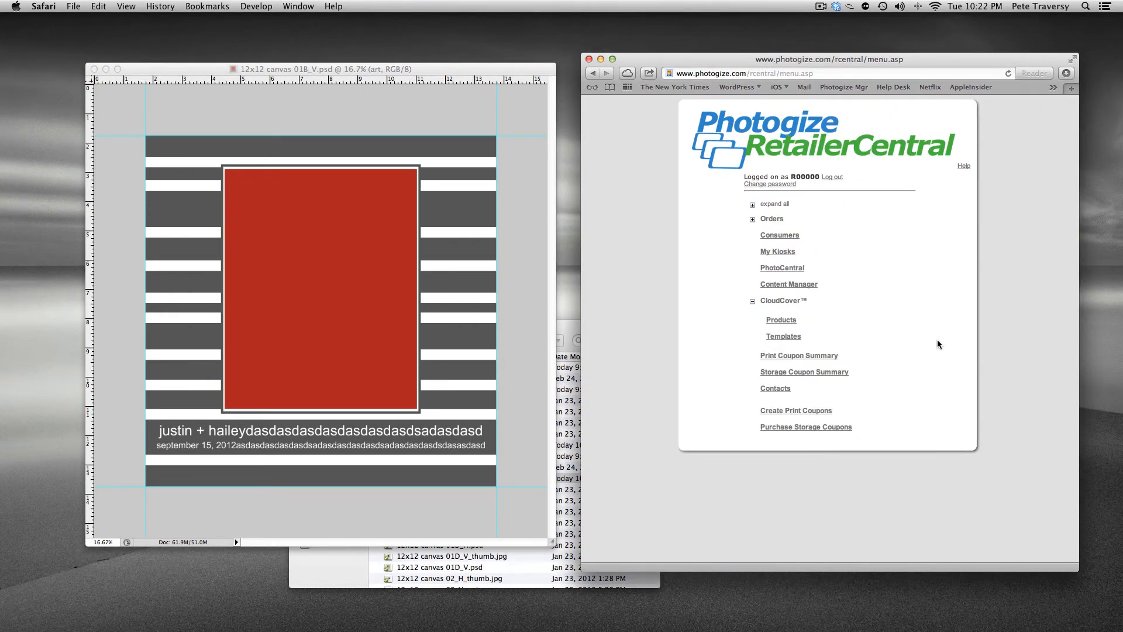
key("super+Tab")
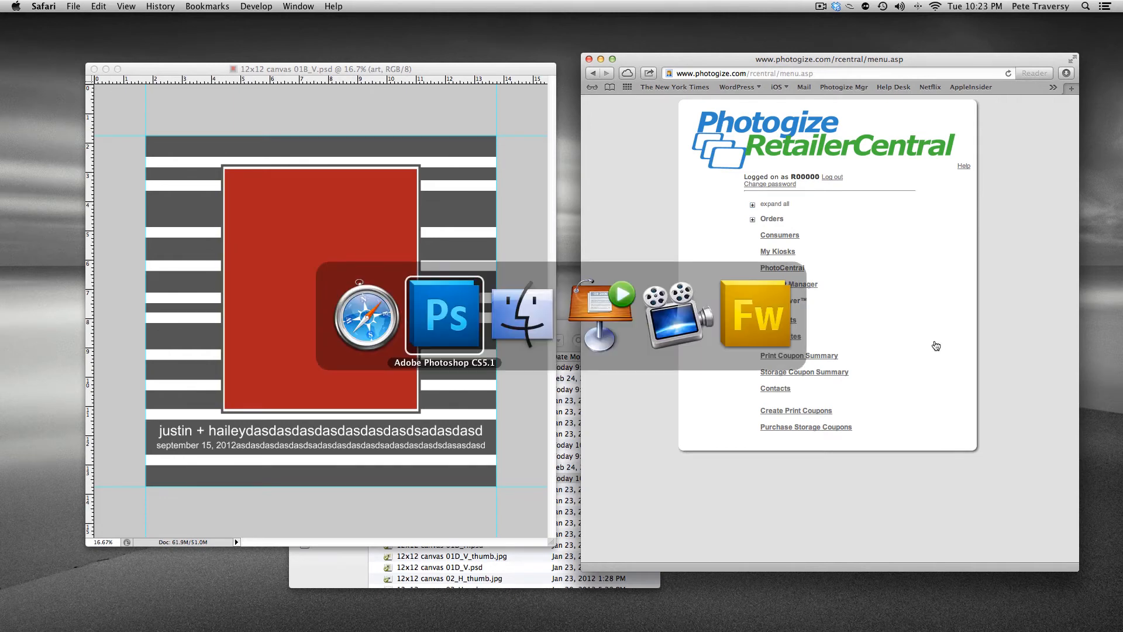
left_click(771, 324)
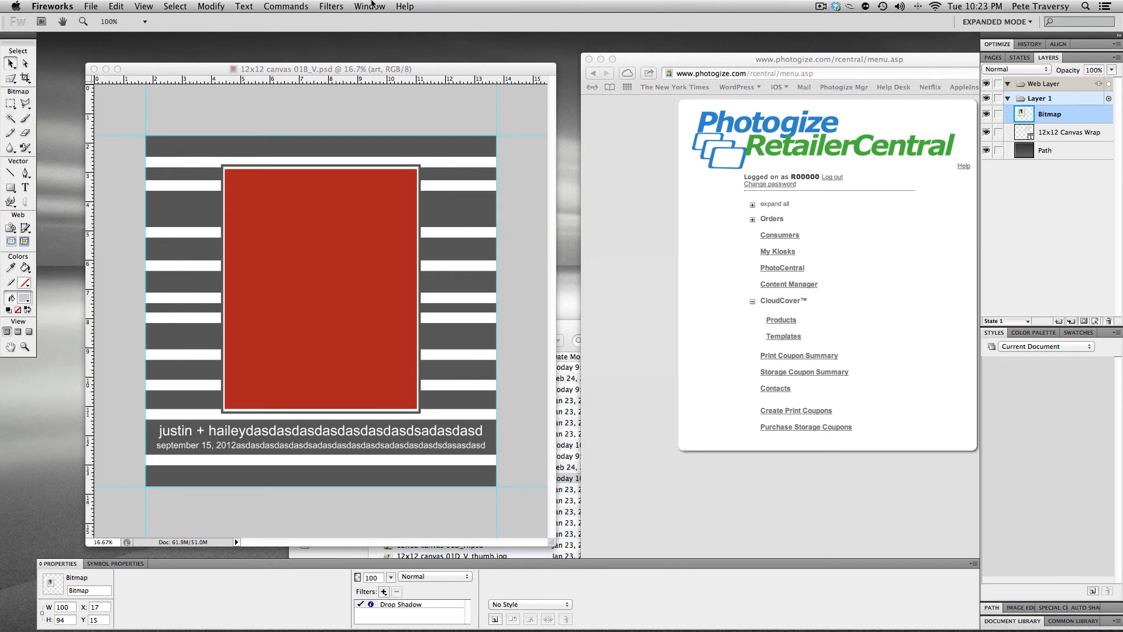
left_click(372, 5)
left_click(590, 463)
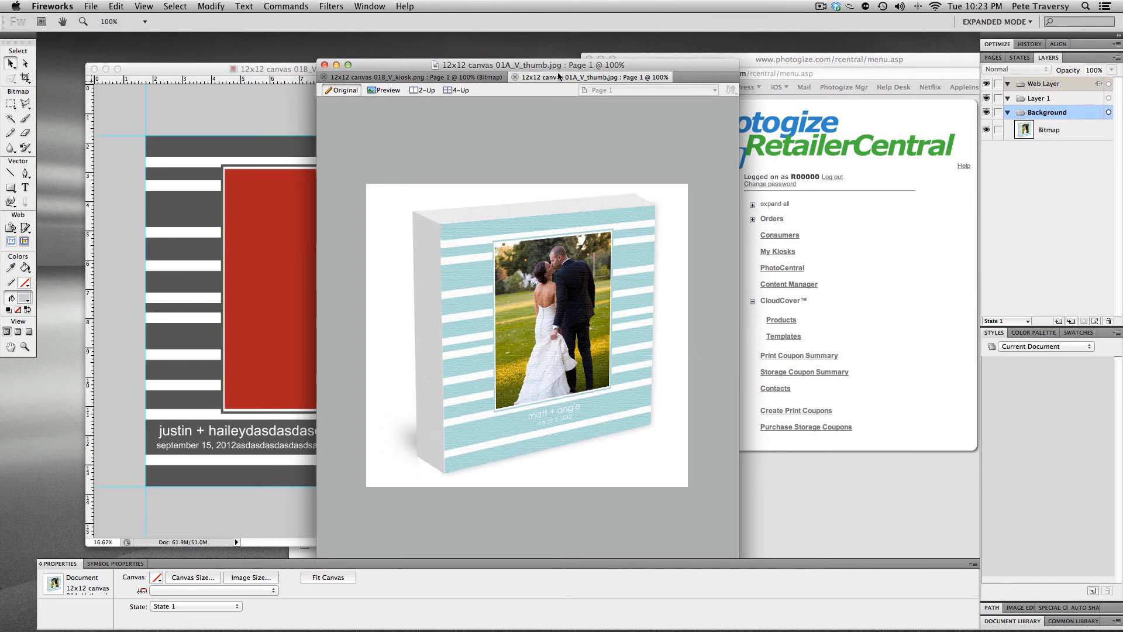
left_click(442, 79)
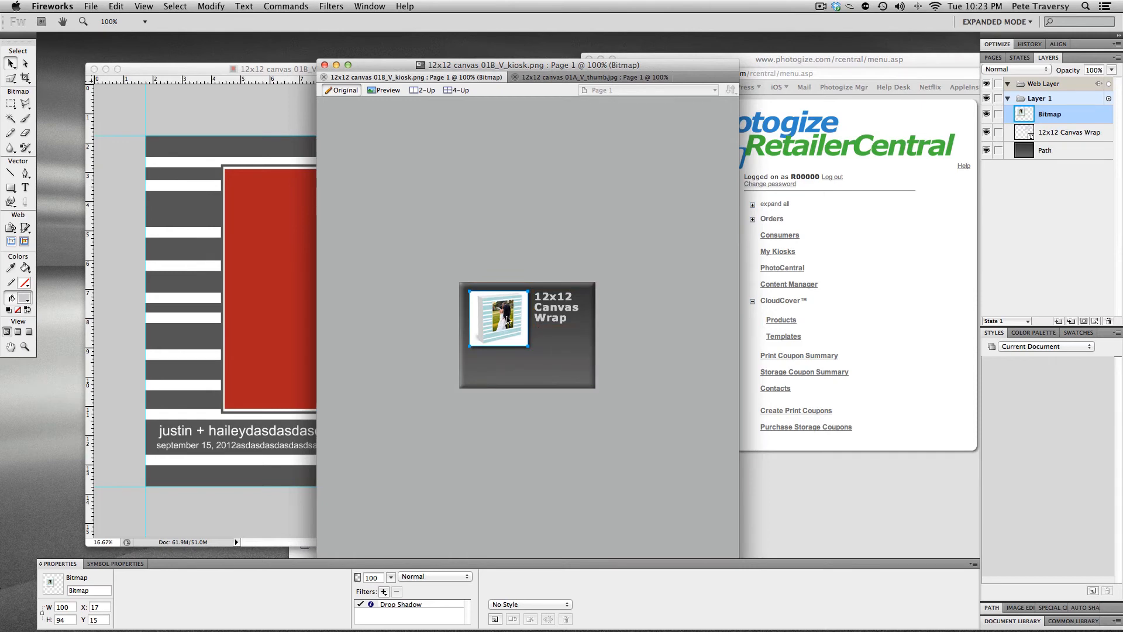
In RetailerCentral, add a new product named 12x12 Canvas Wrap and paste the same text as its description
left_click(862, 303)
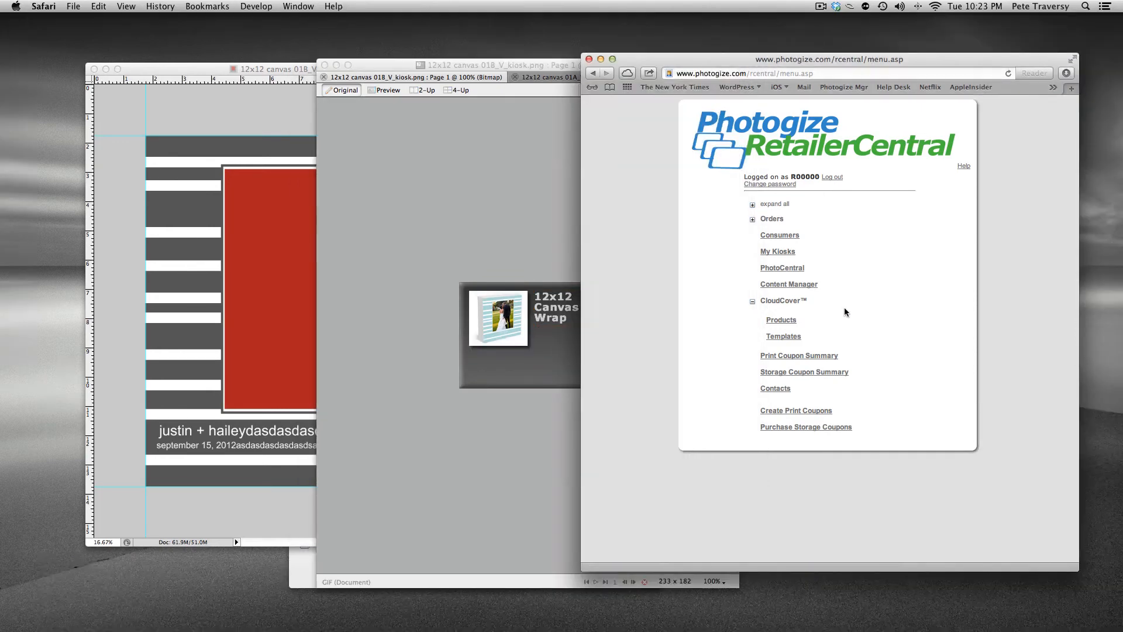
left_click(791, 320)
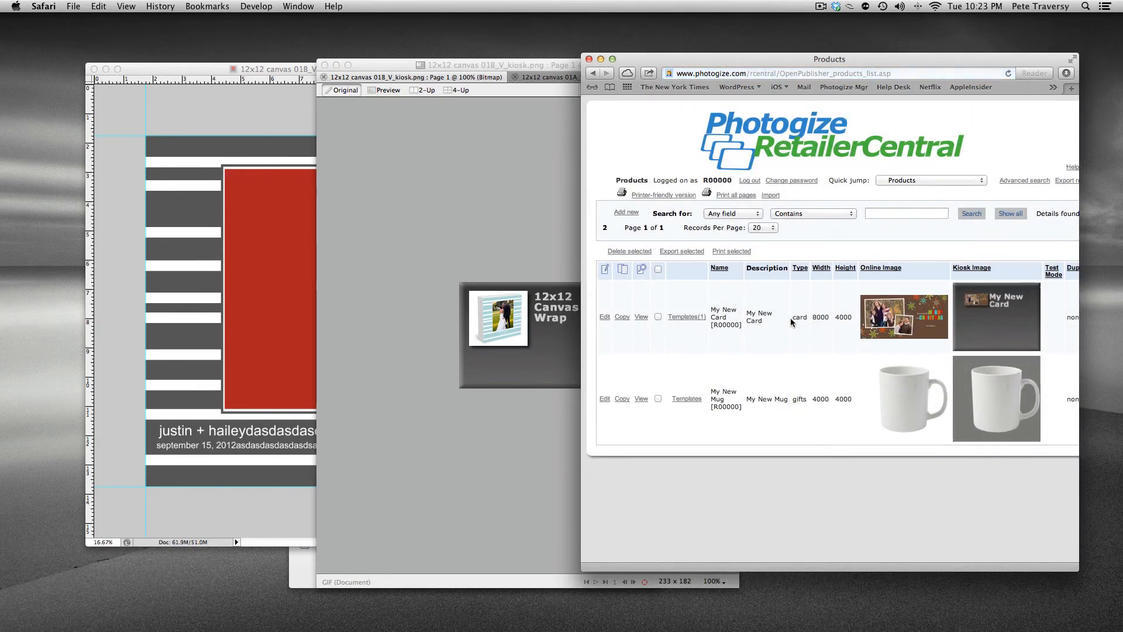
left_click(614, 213)
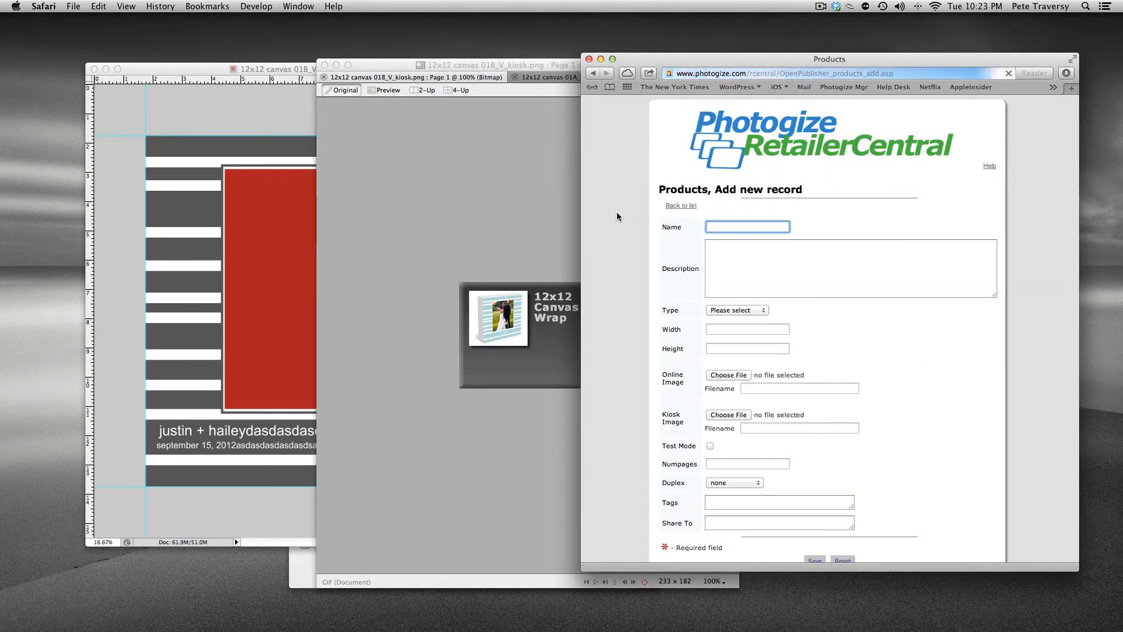
type("12x")
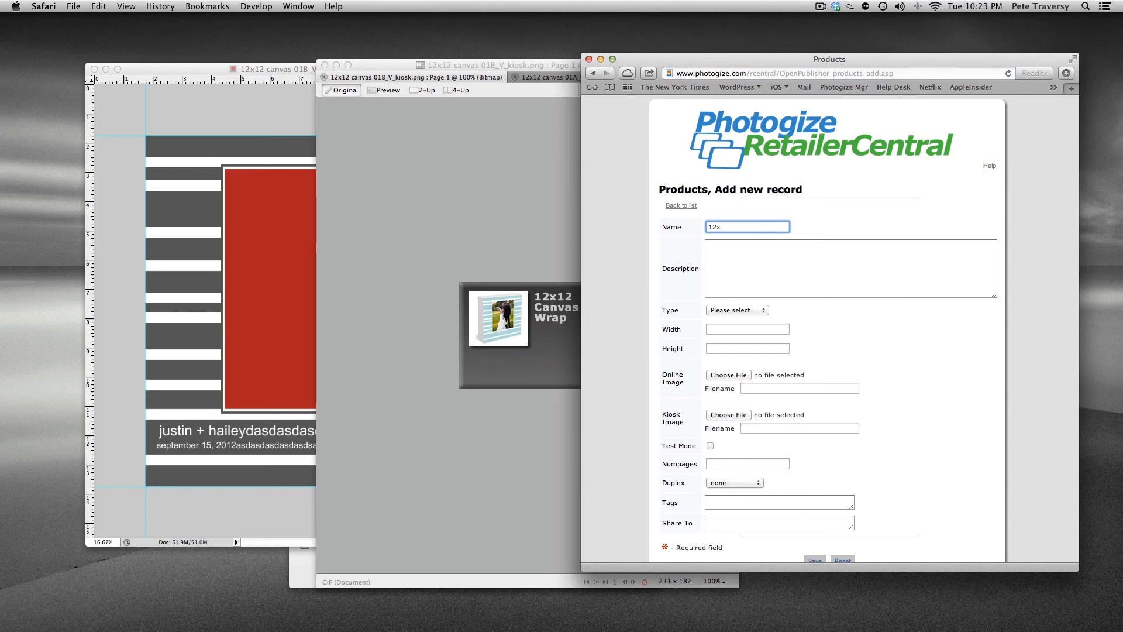
type("12 Canvas Wrap")
key("super+a")
key("super+c")
left_click(903, 272)
key("super+v")
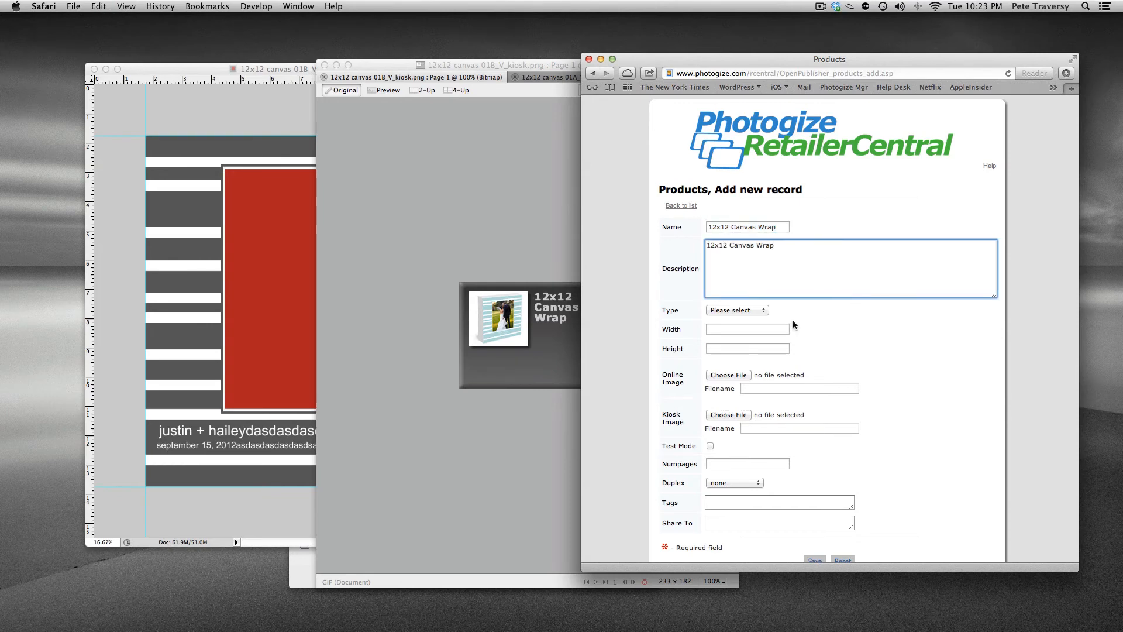
Set the product type to collages and both width and height to 15500
left_click(757, 311)
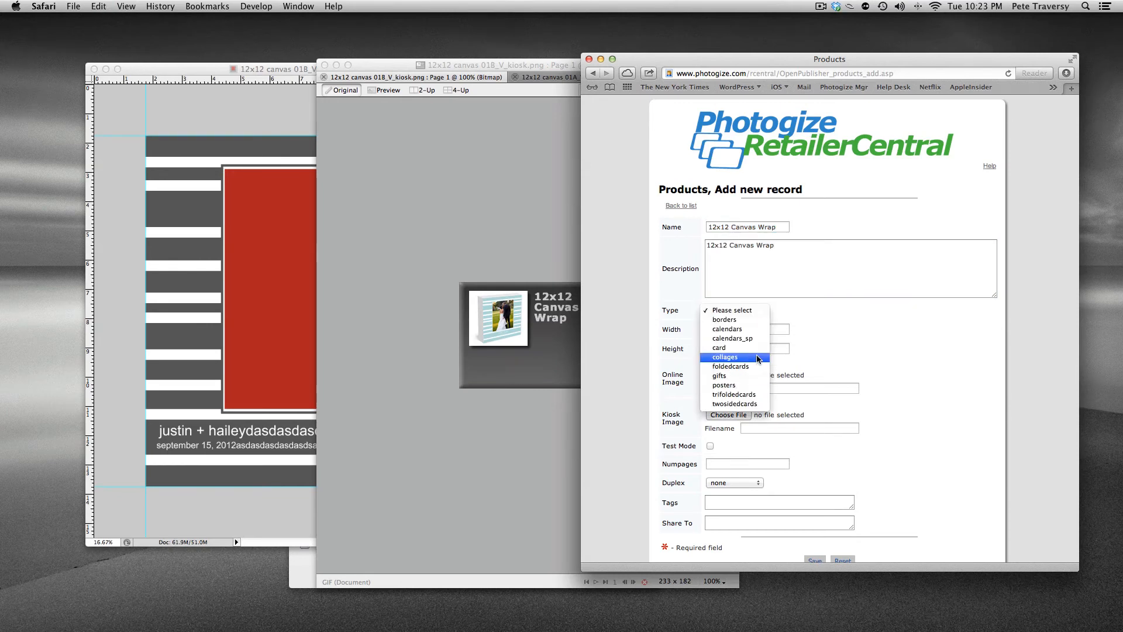
left_click(756, 355)
left_click(740, 329)
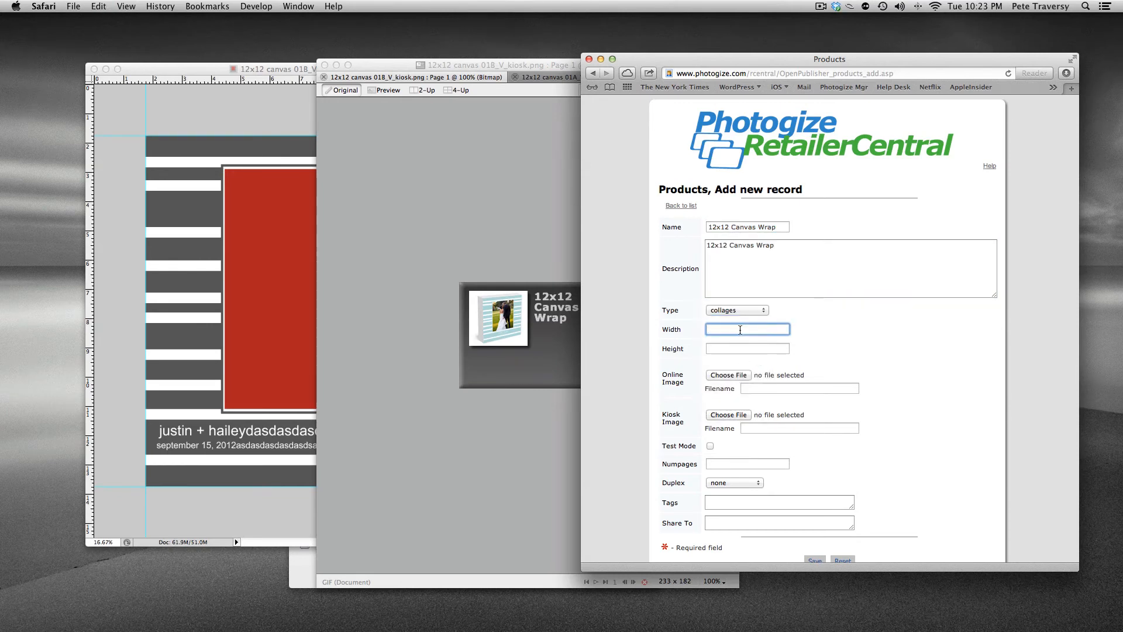
type("1550")
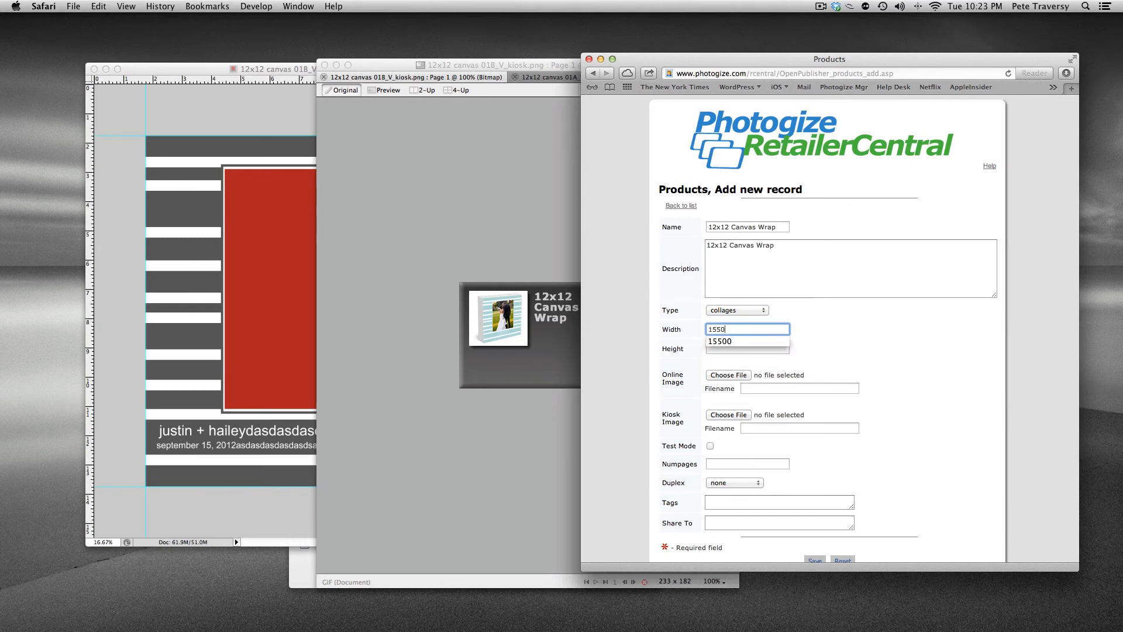
type("0")
key("Tab")
type("15500")
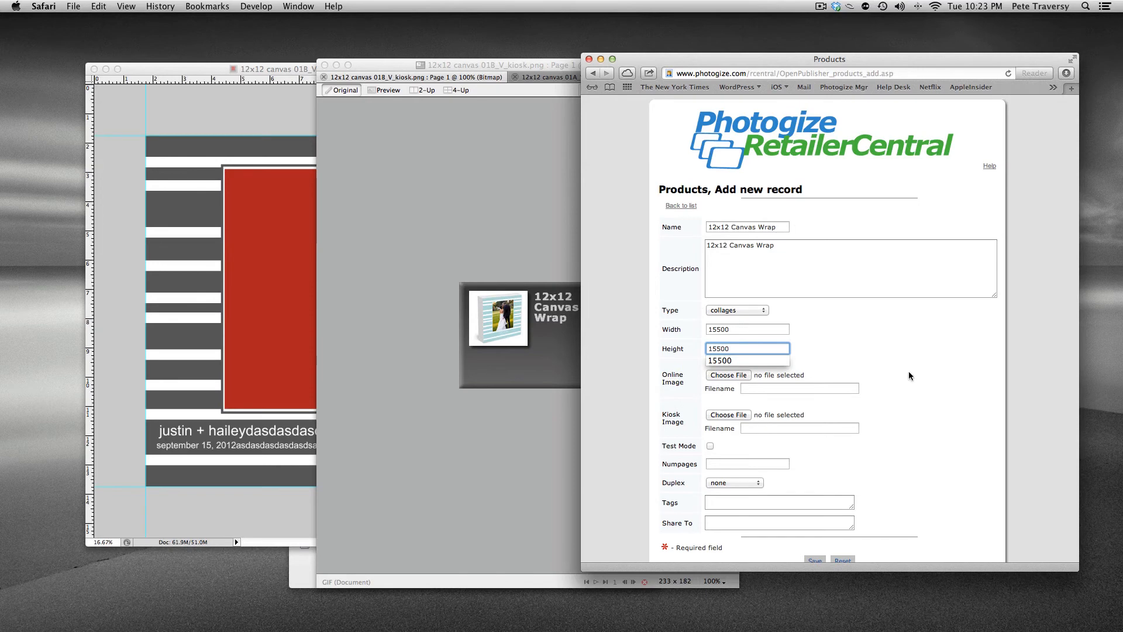
Choose 12x12 canvas 01A_H_thumb.jpg as the online image and 12x12 canvas 01B_V_kiosk.png as the kiosk image
left_click(881, 380)
left_click(719, 374)
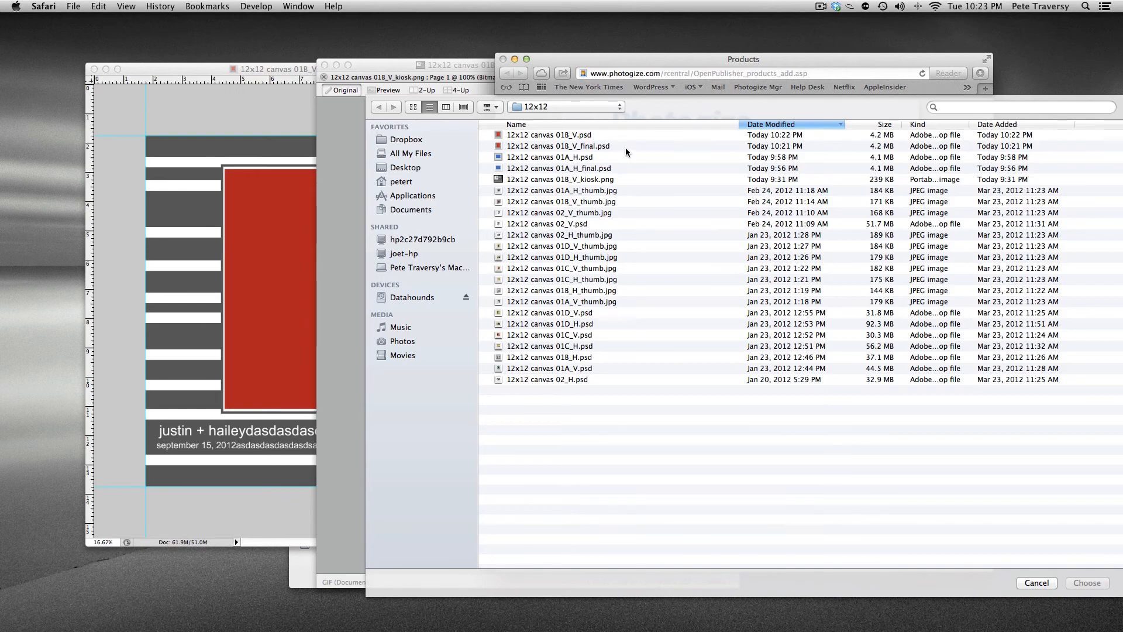
double_click(591, 191)
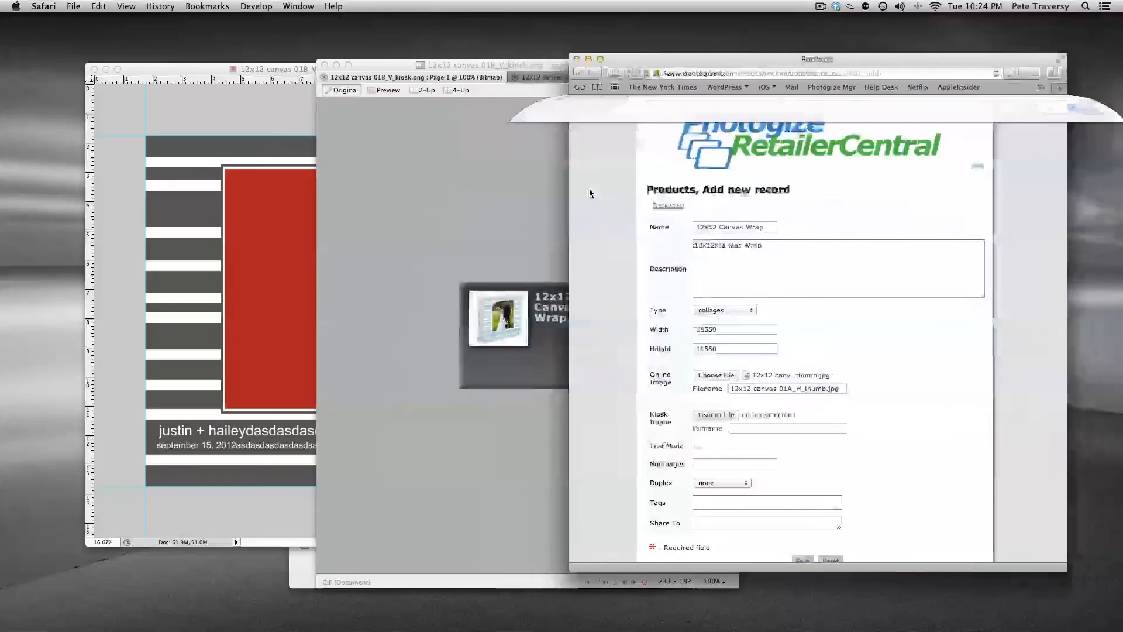
left_click(733, 415)
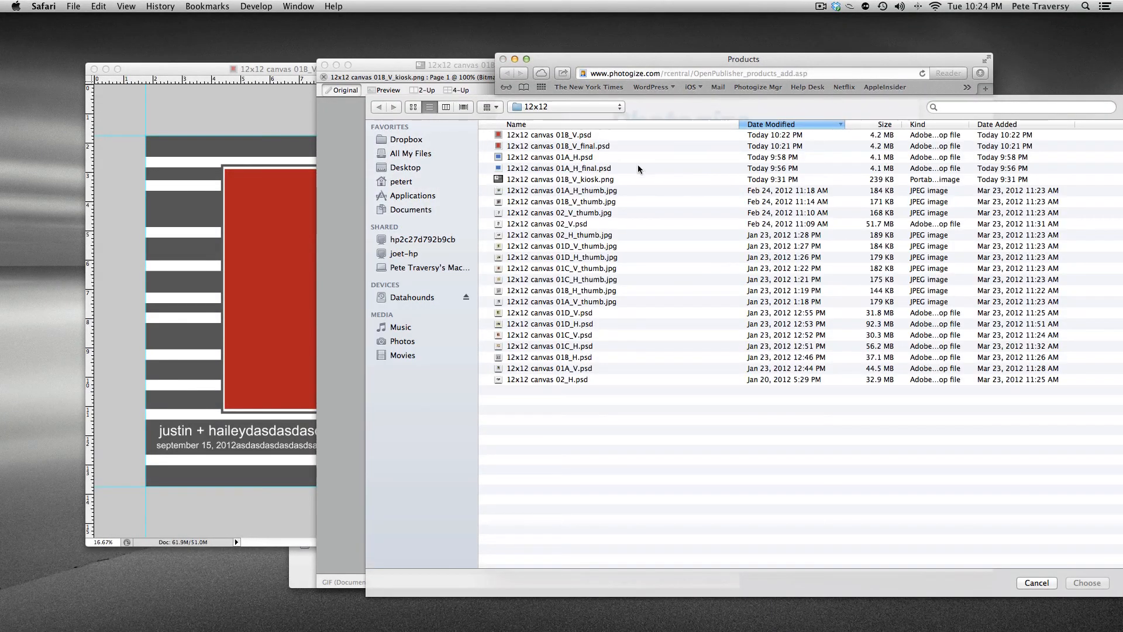
double_click(596, 180)
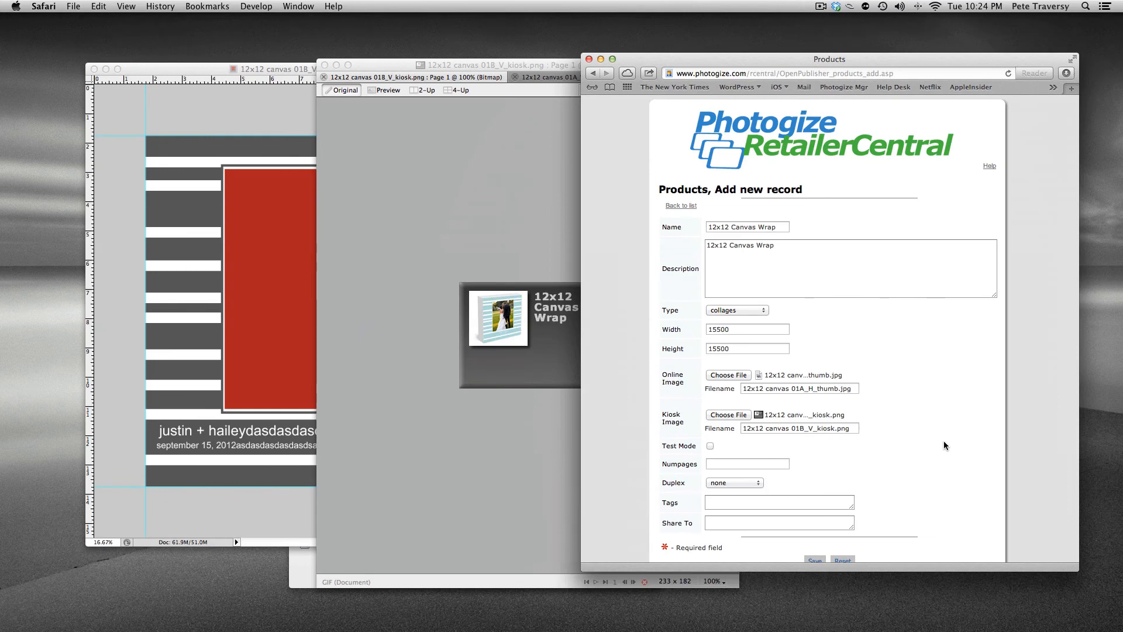
Set the number of pages to 1 and save the new product record
left_click(764, 466)
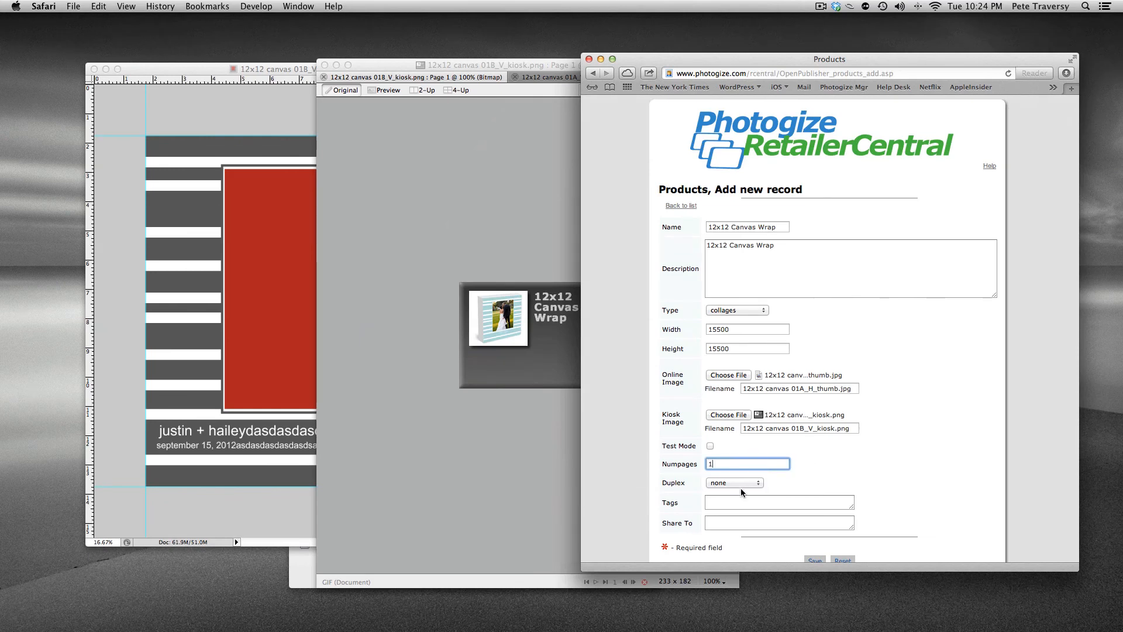
left_click(864, 477)
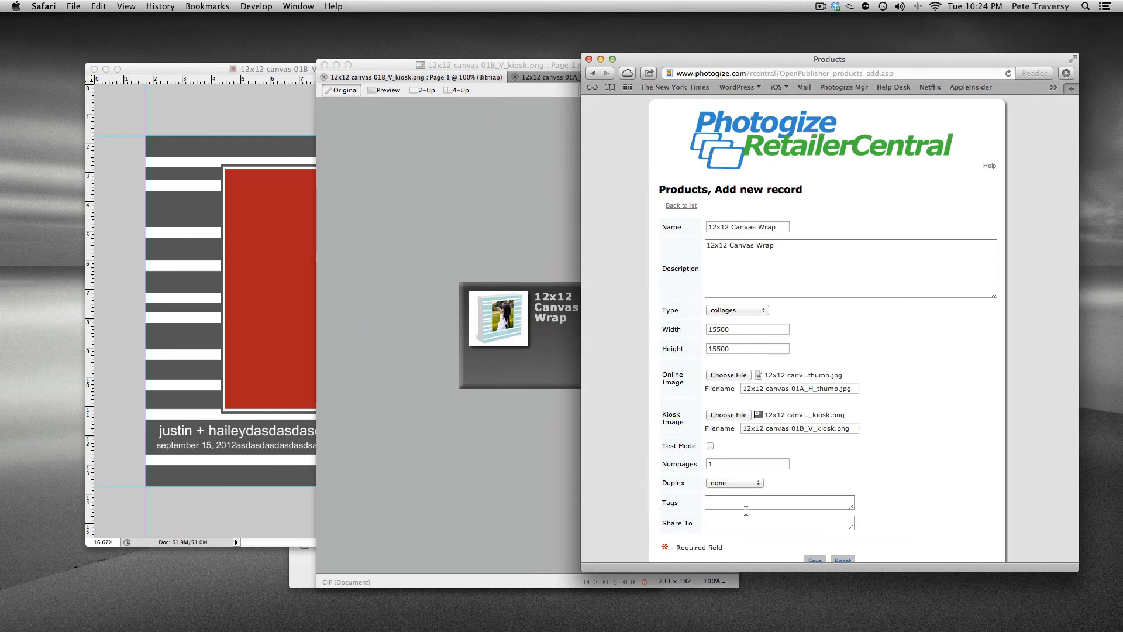
scroll(917, 521, "down", 1)
left_click(814, 534)
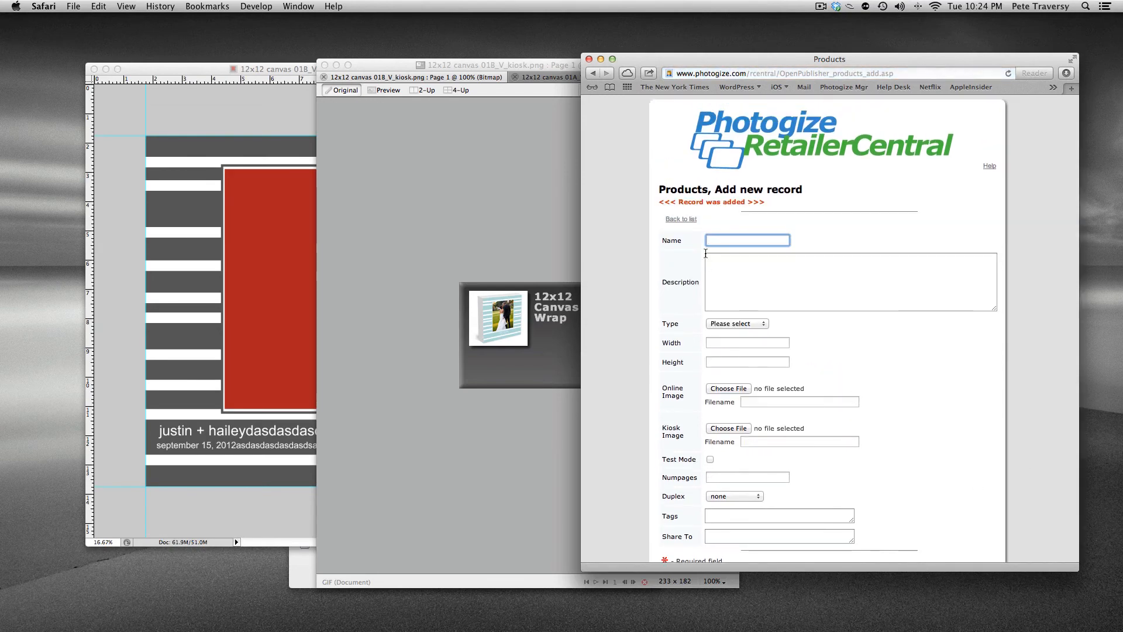
Open the templates of the 12x12 Canvas Wrap product and add a template using file 12x12 canvas 01B_V.psd
left_click(683, 219)
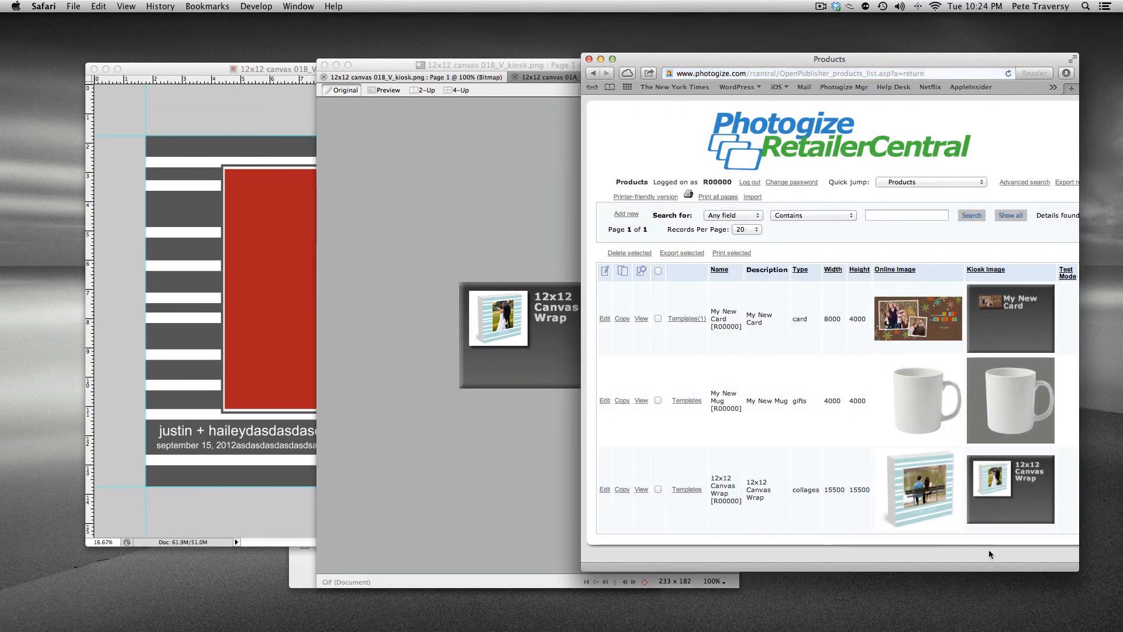
left_click(683, 493)
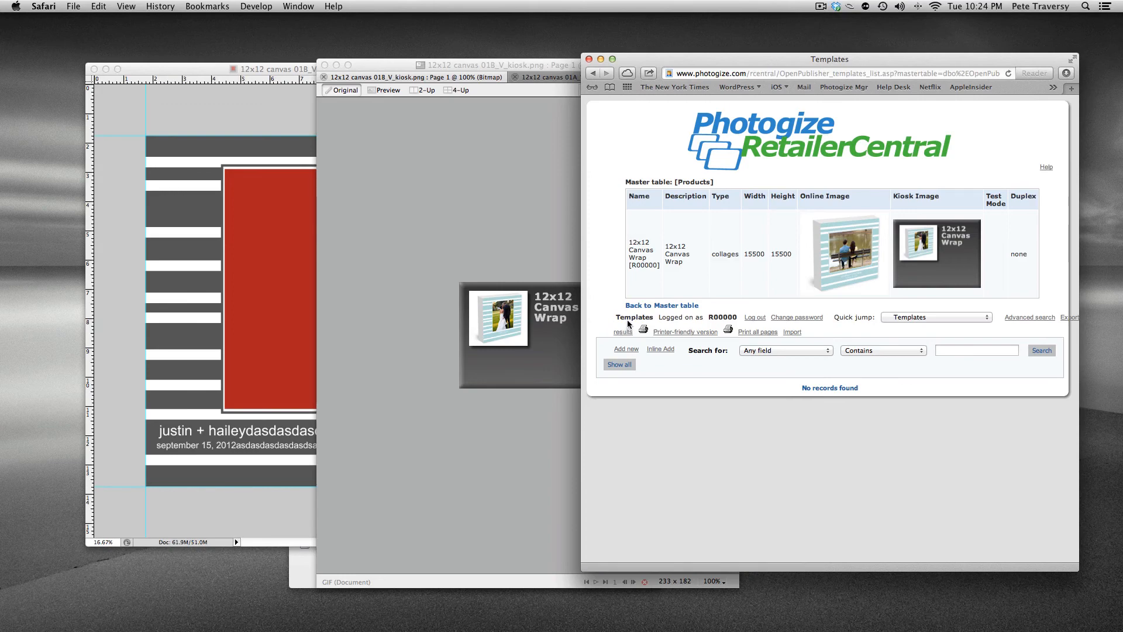
left_click(626, 348)
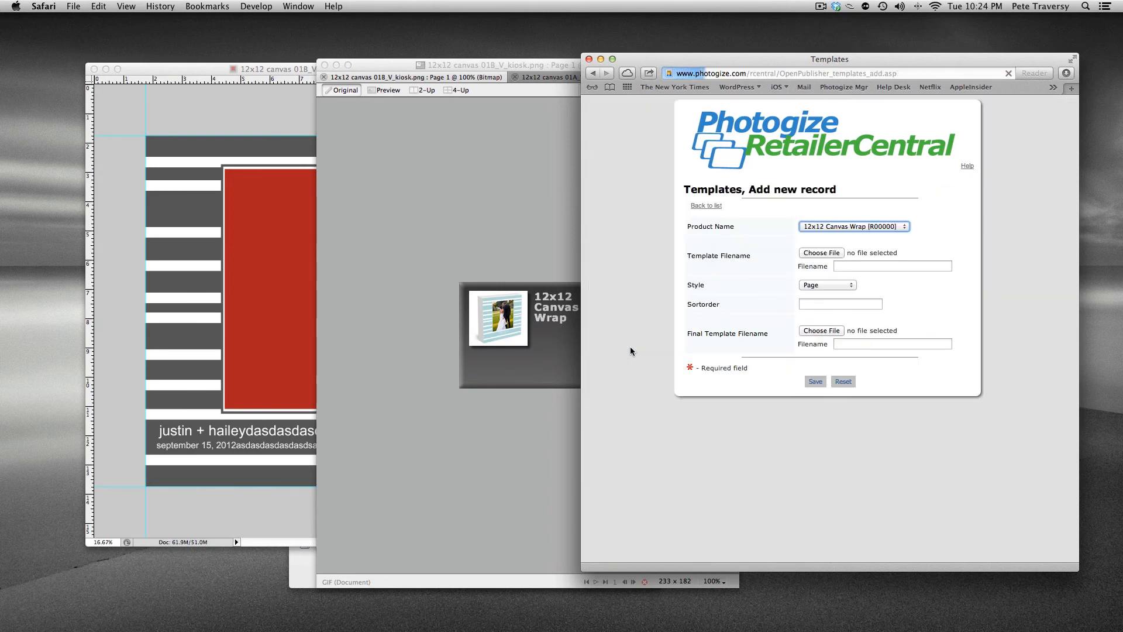
left_click(821, 252)
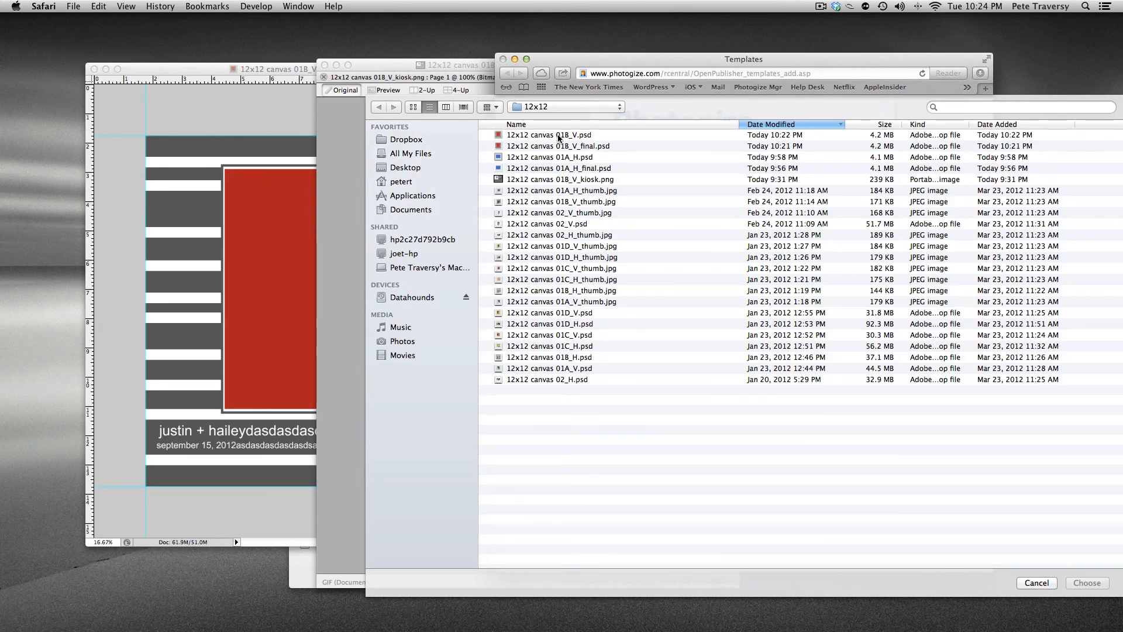
double_click(557, 135)
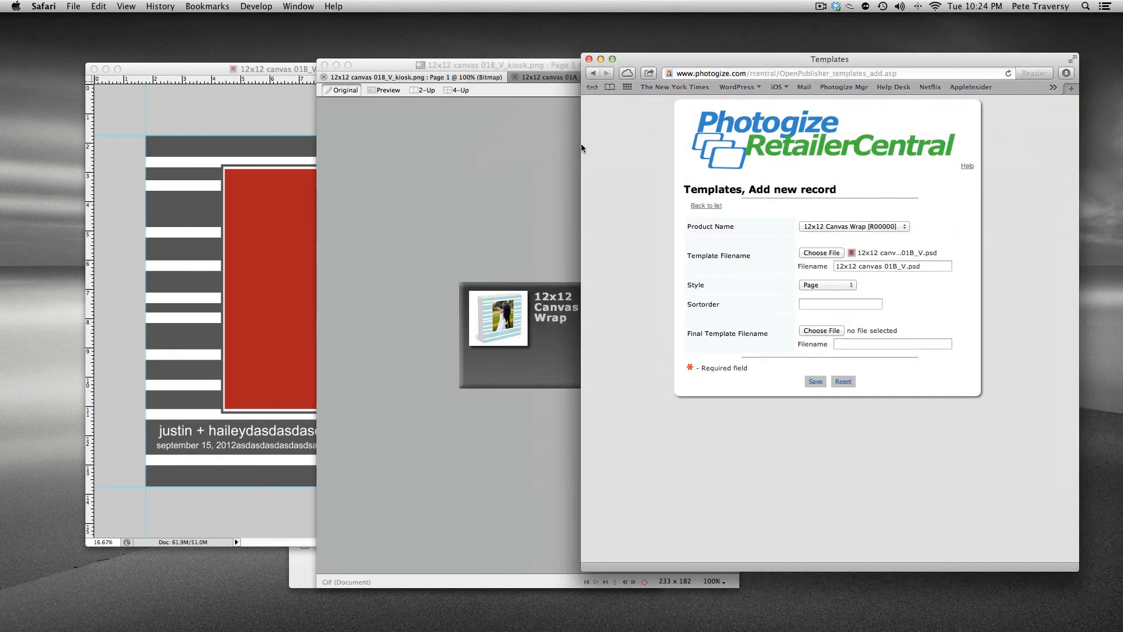
Set the template's sort order to 0 and choose 12x12 canvas 01B_V_final.psd as the final template file
left_click(833, 302)
left_click(946, 319)
left_click(820, 330)
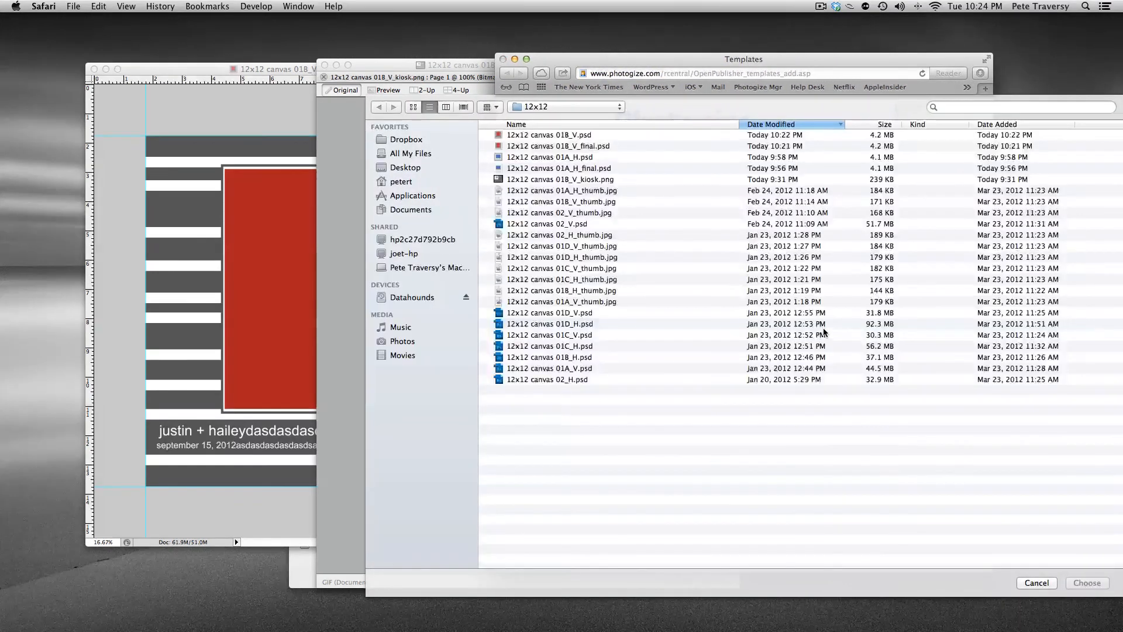
double_click(587, 146)
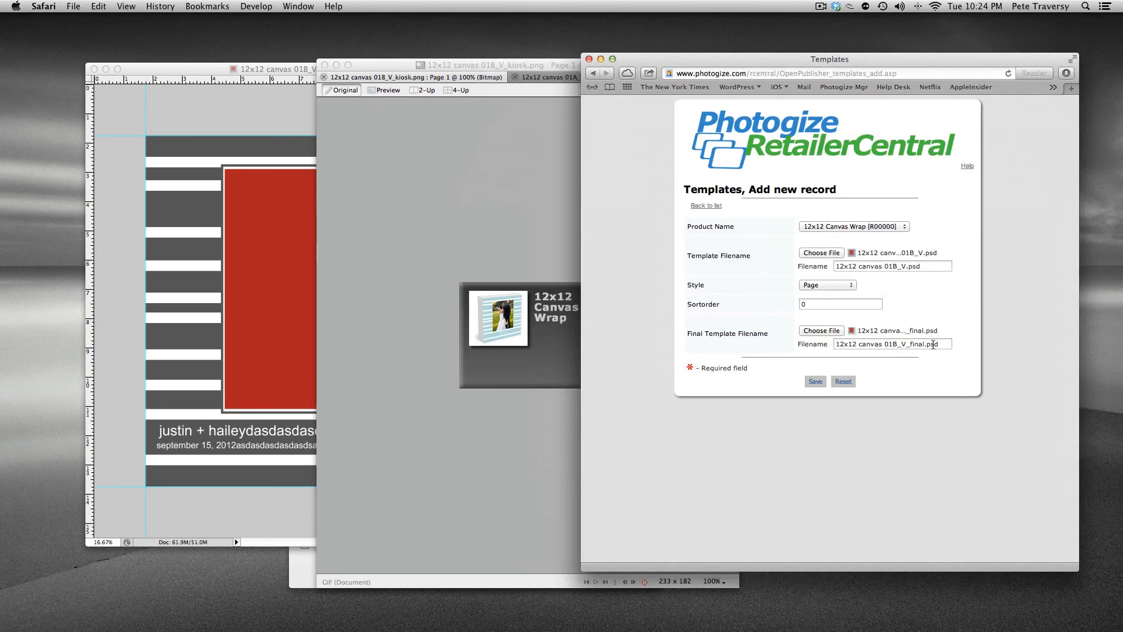
Save the new template record and return to the list of templates for the 12x12 Canvas Wrap product
triple_click(753, 334)
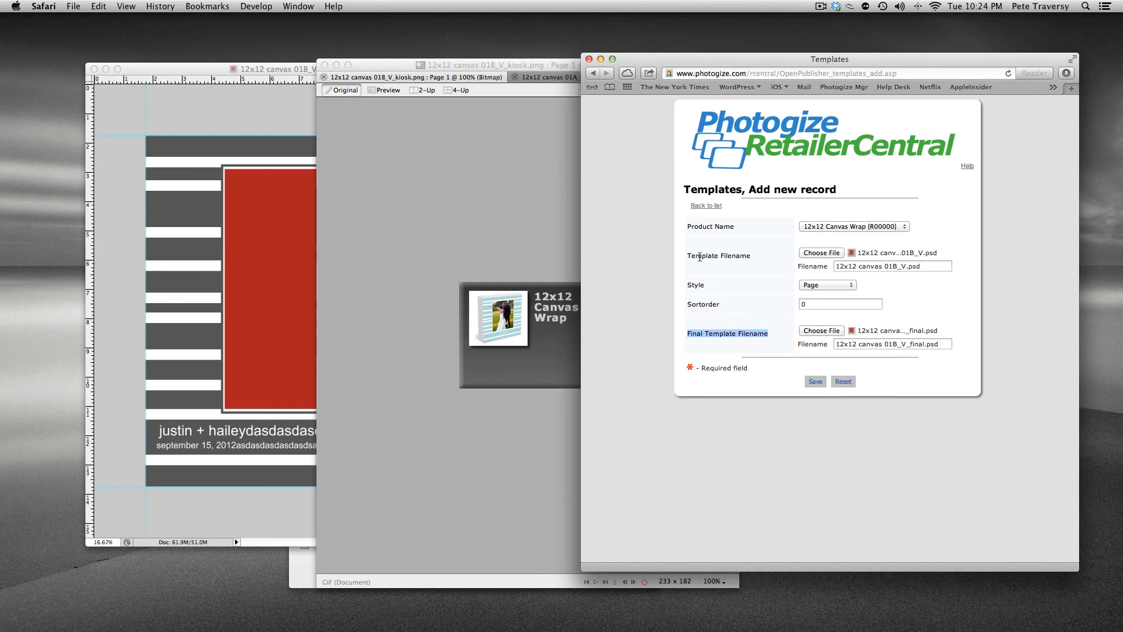
left_click_drag(699, 257, 743, 256)
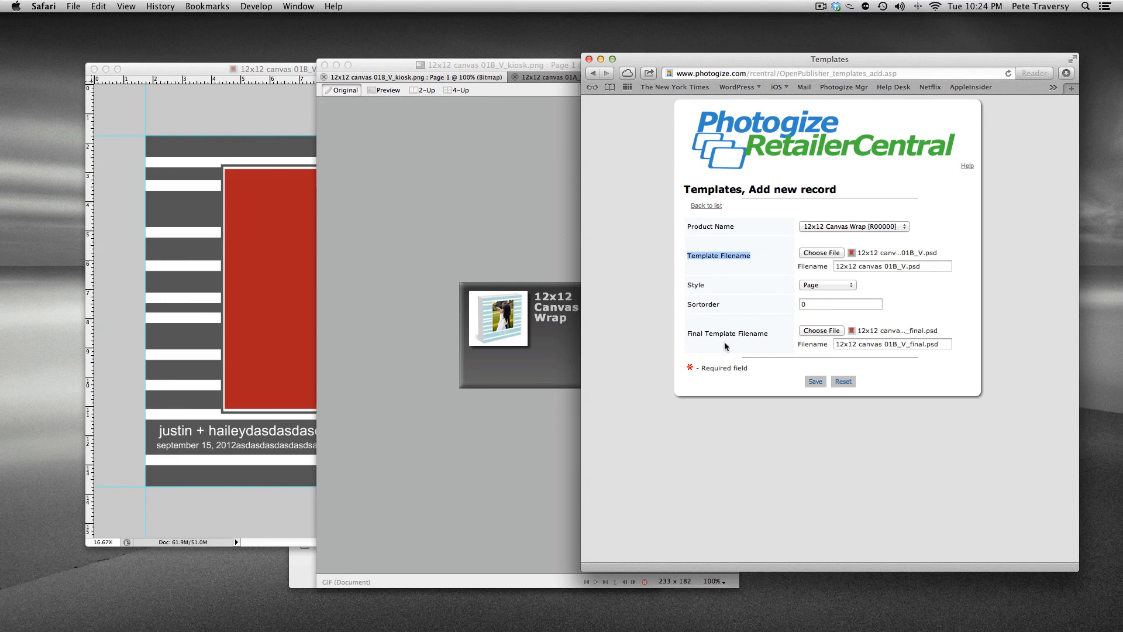
left_click_drag(697, 334, 760, 336)
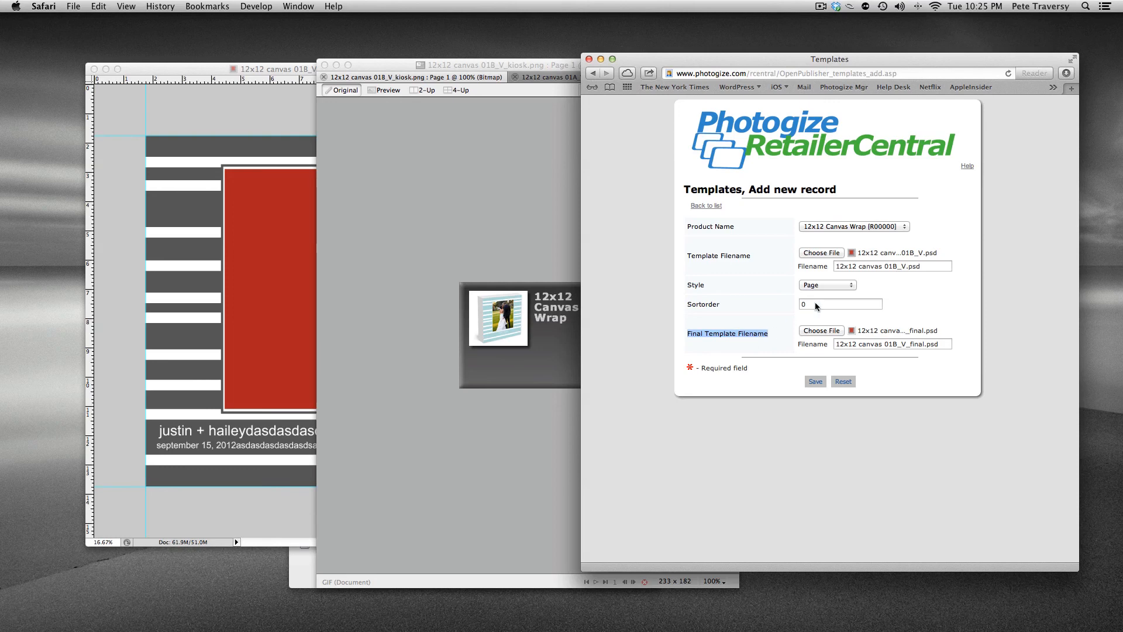
left_click_drag(928, 268, 818, 267)
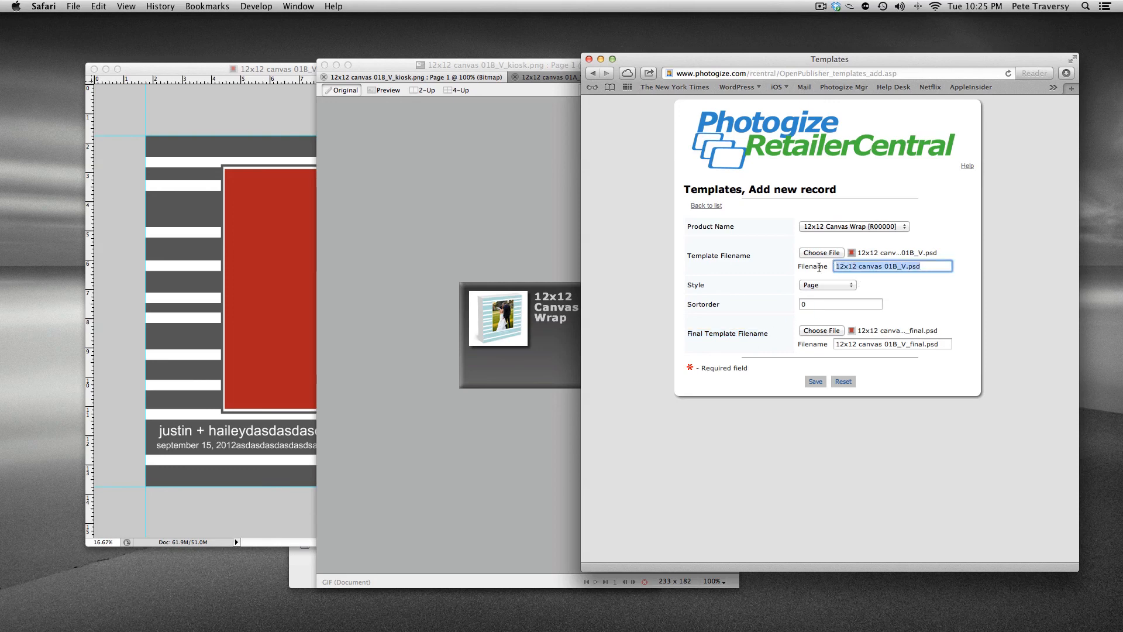
left_click(815, 382)
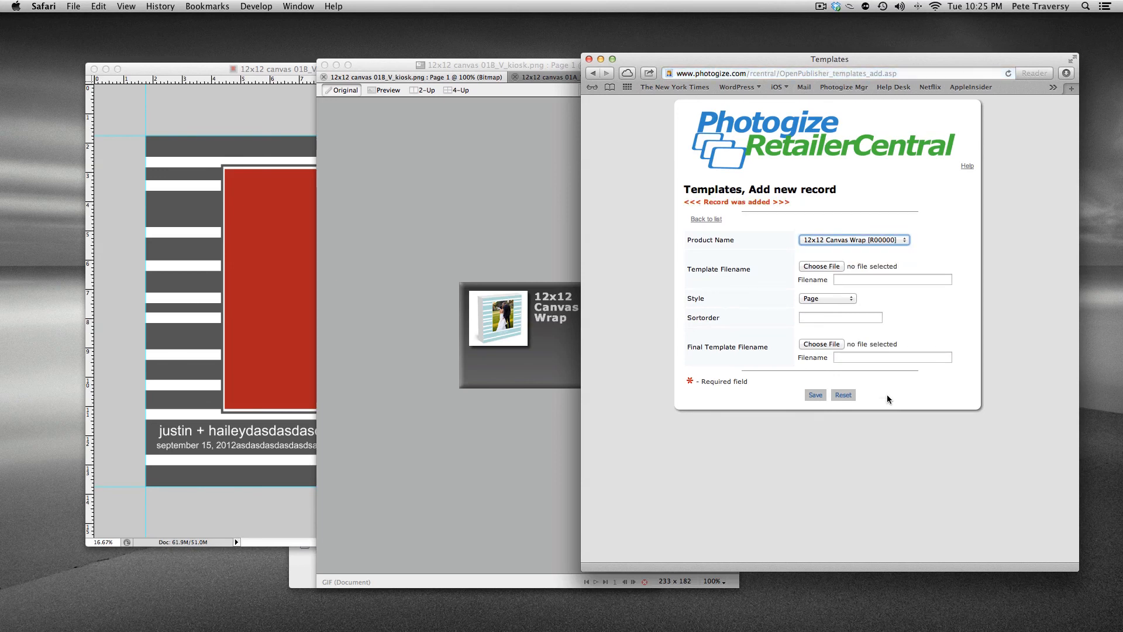
left_click(710, 218)
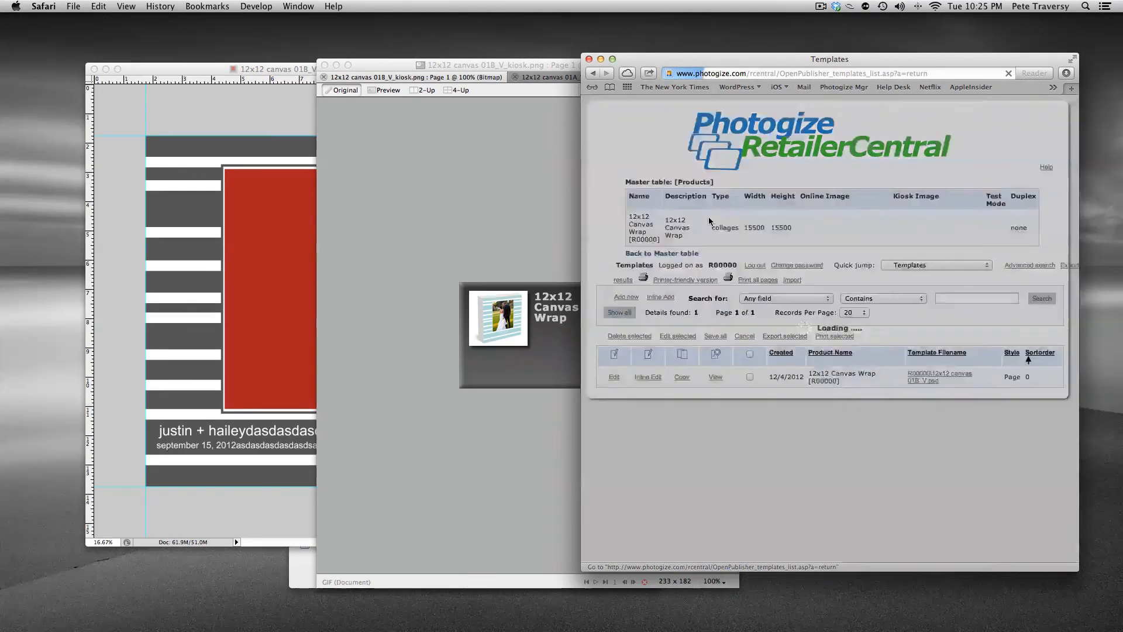